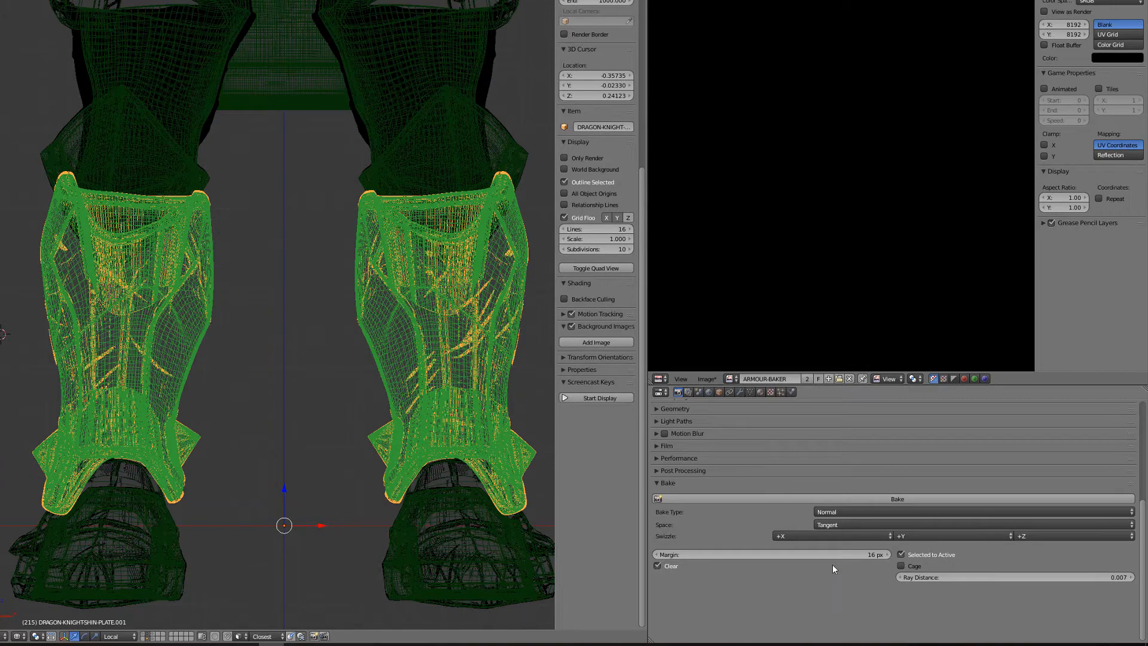
- Bake the tangent-space normal map from the detailed shin plates onto the low-poly DRAGON-KNIGHTSHIN-PLATE
right_click(214, 327)
right_click(212, 326)
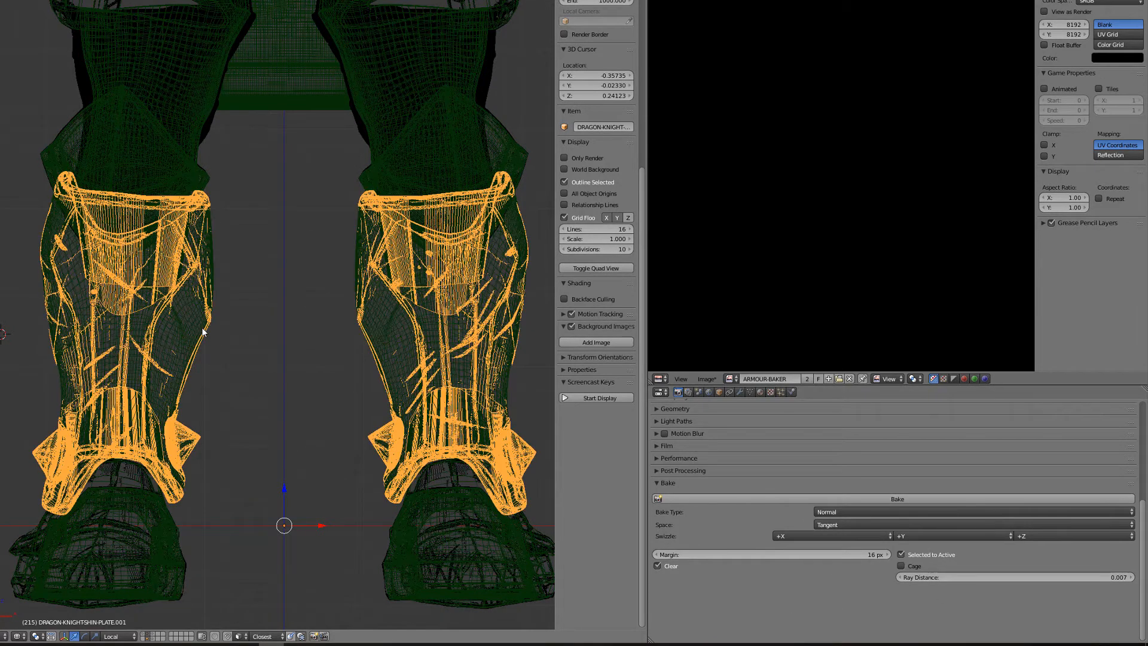
shift+right_click(203, 332)
click(830, 501)
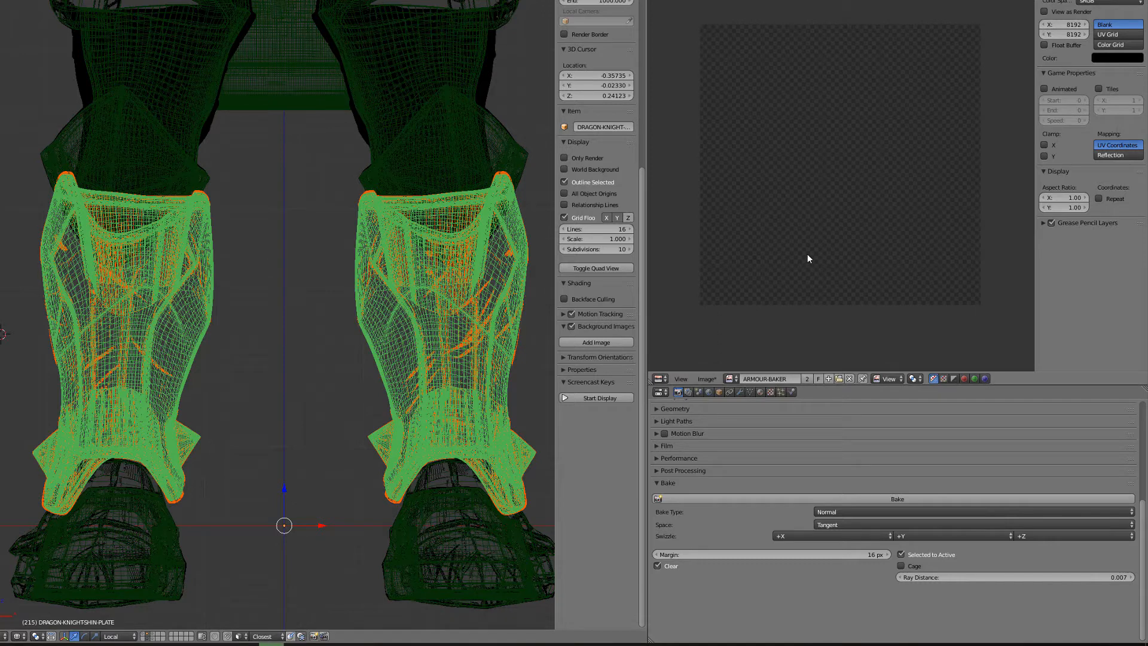
- Examine the baked shin plate normal map closely, including the ring details and the plate borders
scroll(864, 72, up, 6)
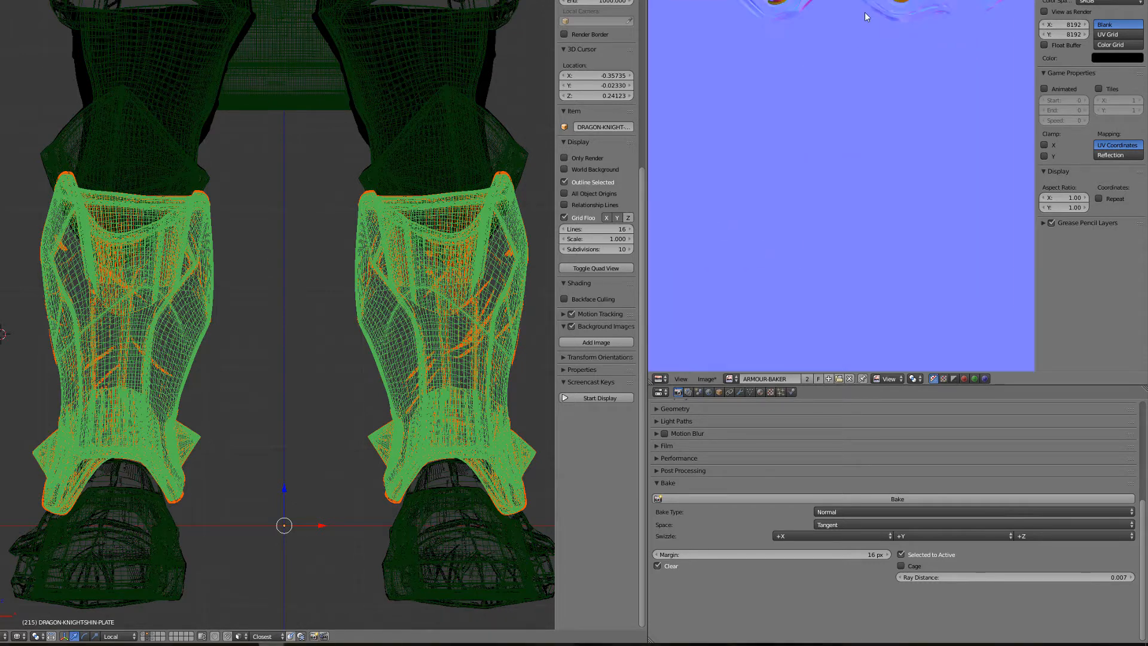
middle_drag(867, 16, 714, 358)
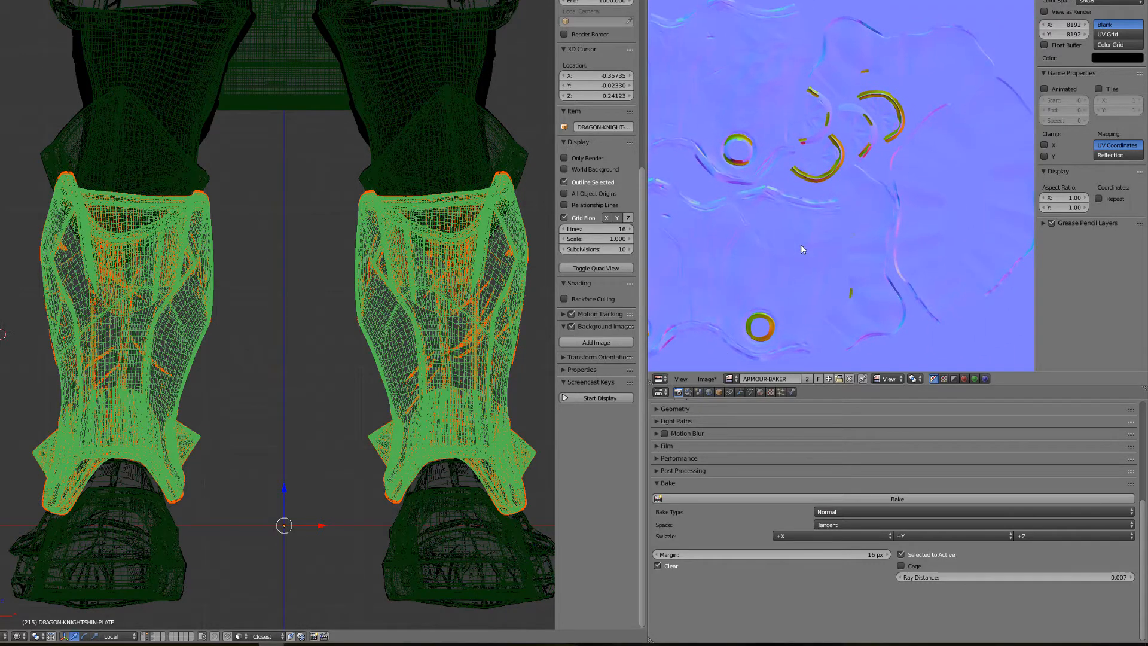
scroll(801, 246, up, 7)
scroll(797, 237, down, 4)
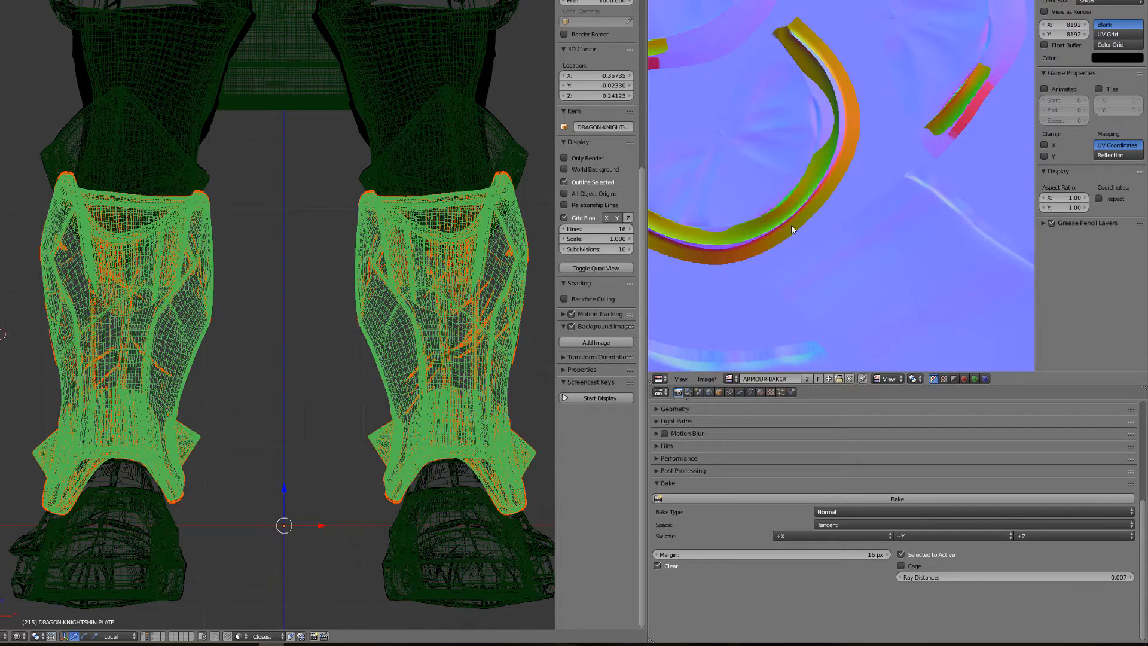
middle_drag(745, 139, 830, 107)
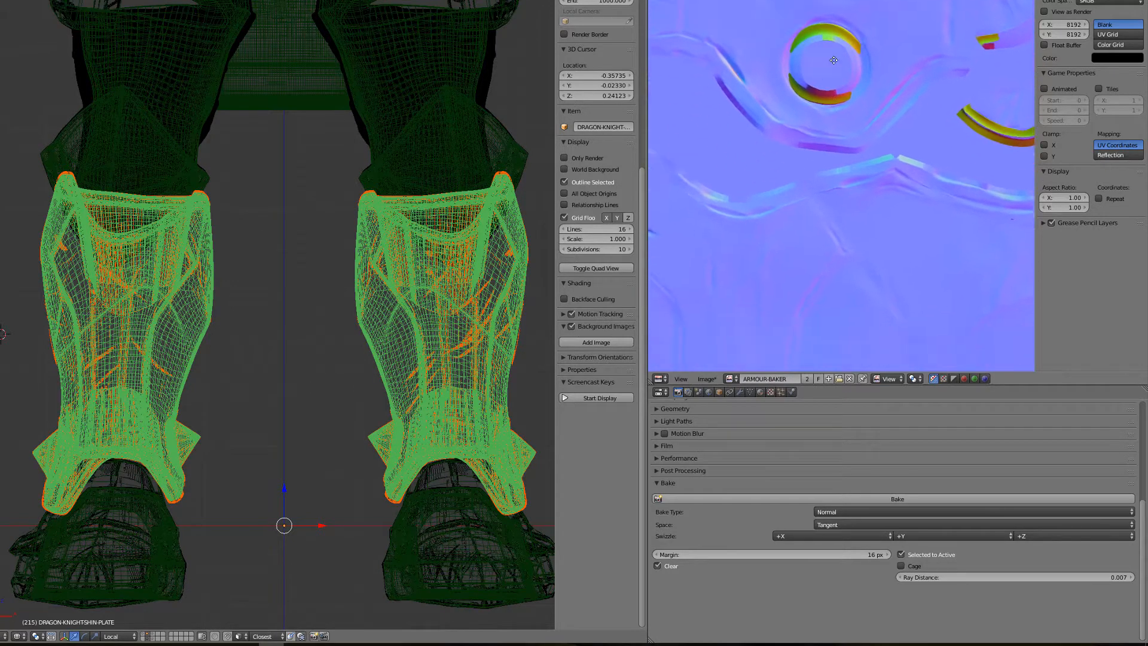
middle_drag(799, 276, 653, 150)
middle_drag(1030, 186, 991, 288)
scroll(258, 375, down, 3)
- Show only the layer with the low-poly shin plates and display it with rendered shading
key(h)
click(152, 638)
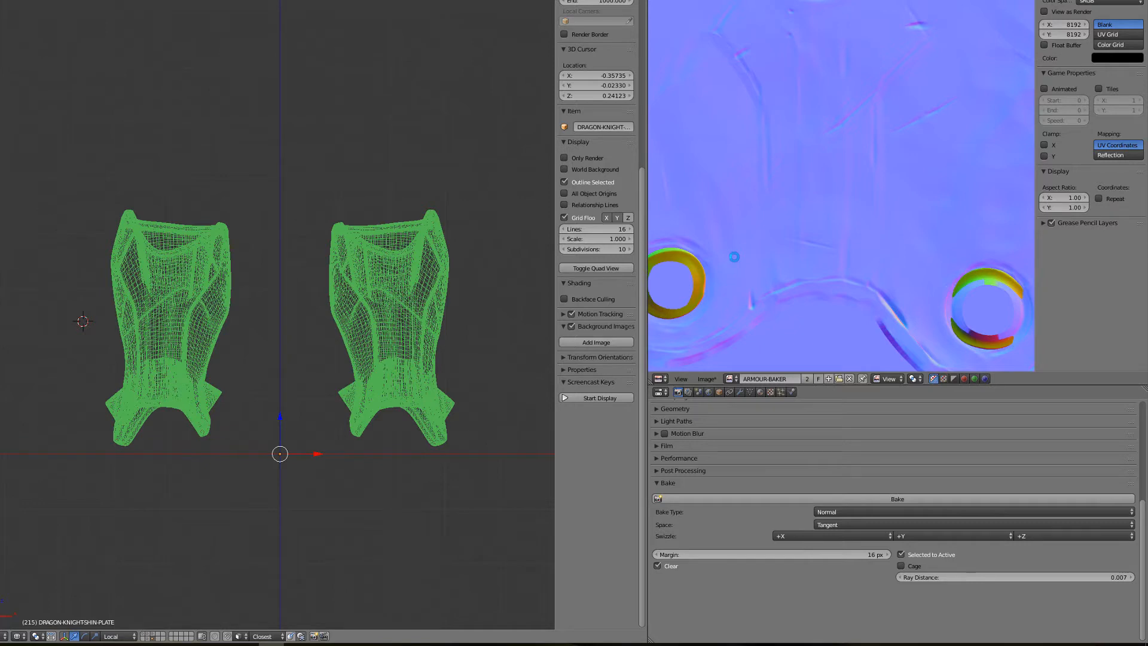
click(207, 283)
key(shift+z)
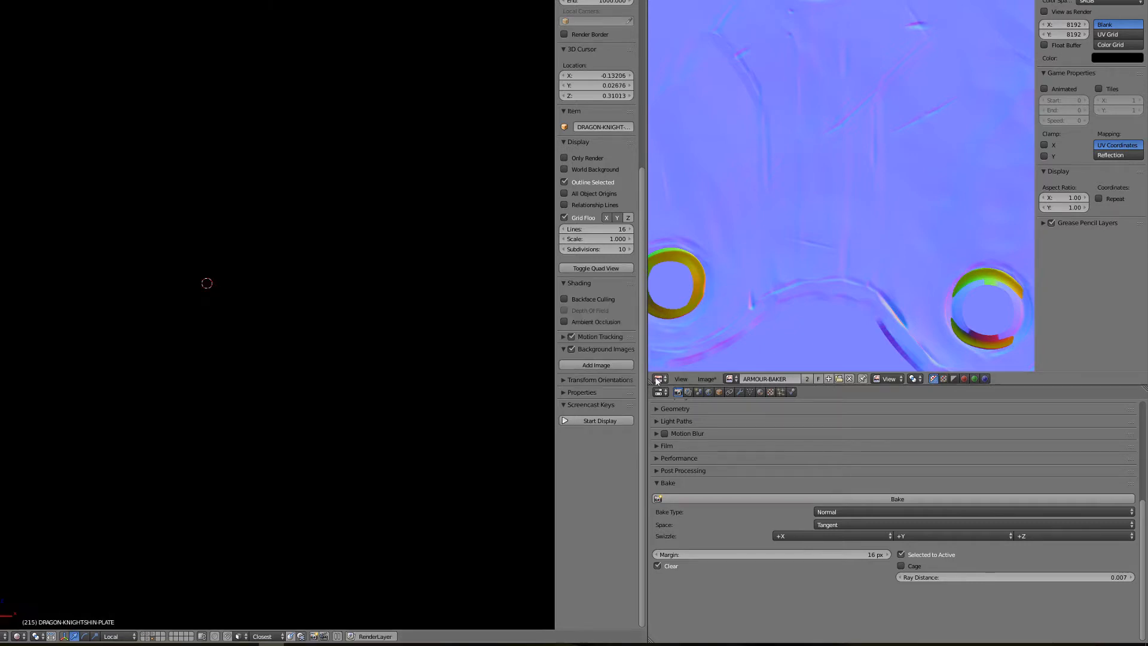
- Switch the image editor to the node editor and link Image Texture through the Normal Map node to the Glossy BSDF's Normal input
click(660, 379)
click(679, 267)
scroll(728, 171, up, 5)
drag(702, 161, 776, 260)
drag(832, 225, 868, 237)
scroll(379, 276, up, 6)
scroll(318, 342, up, 2)
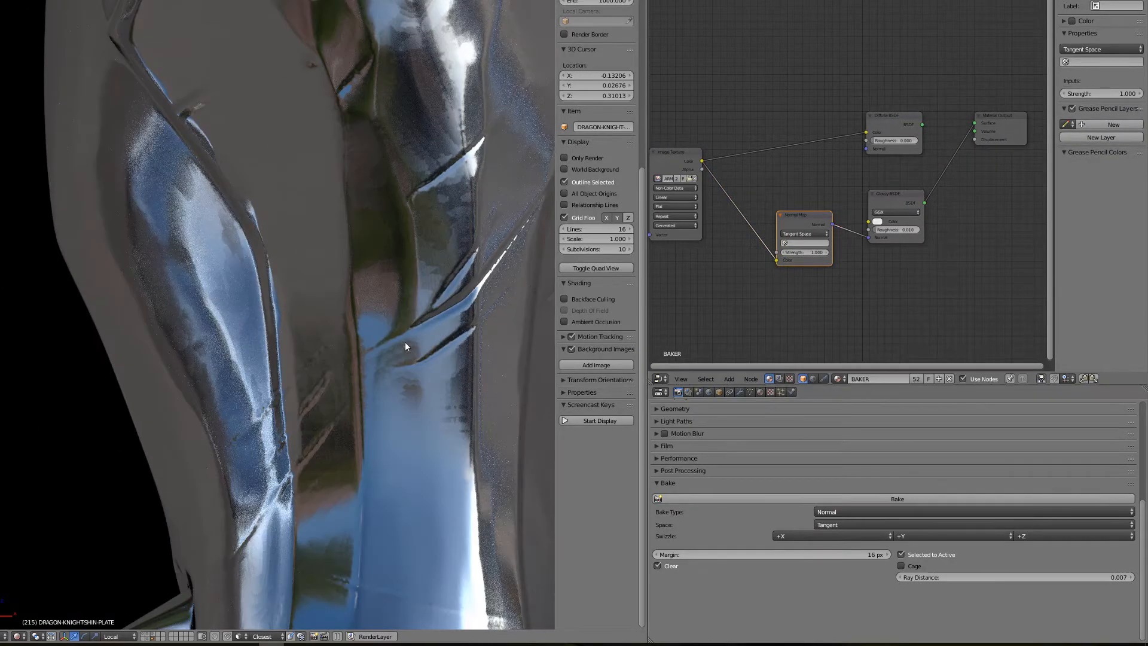
- Examine the baked normal details on the rendered shin plate surfaces
middle_drag(404, 342, 291, 295)
scroll(344, 366, up, 3)
scroll(340, 363, down, 5)
scroll(445, 354, down, 6)
scroll(293, 349, up, 6)
scroll(291, 295, up, 4)
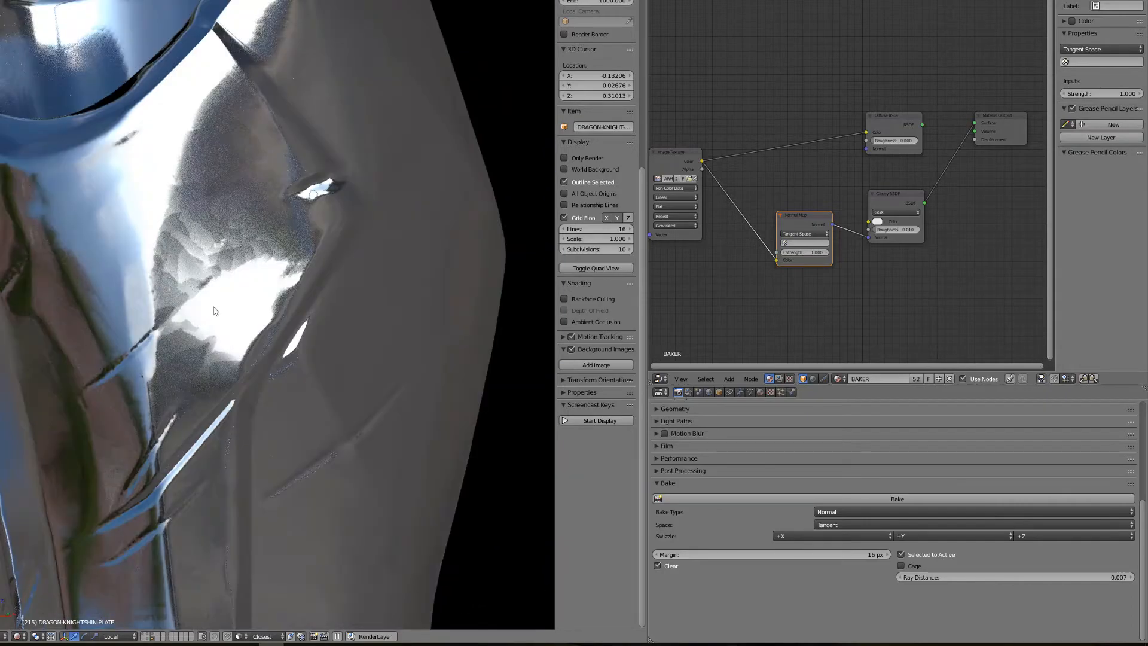
scroll(260, 142, down, 10)
- Return to wireframe shading, move the low-poly shin plates to another layer and show the full armour
key(z)
key(m)
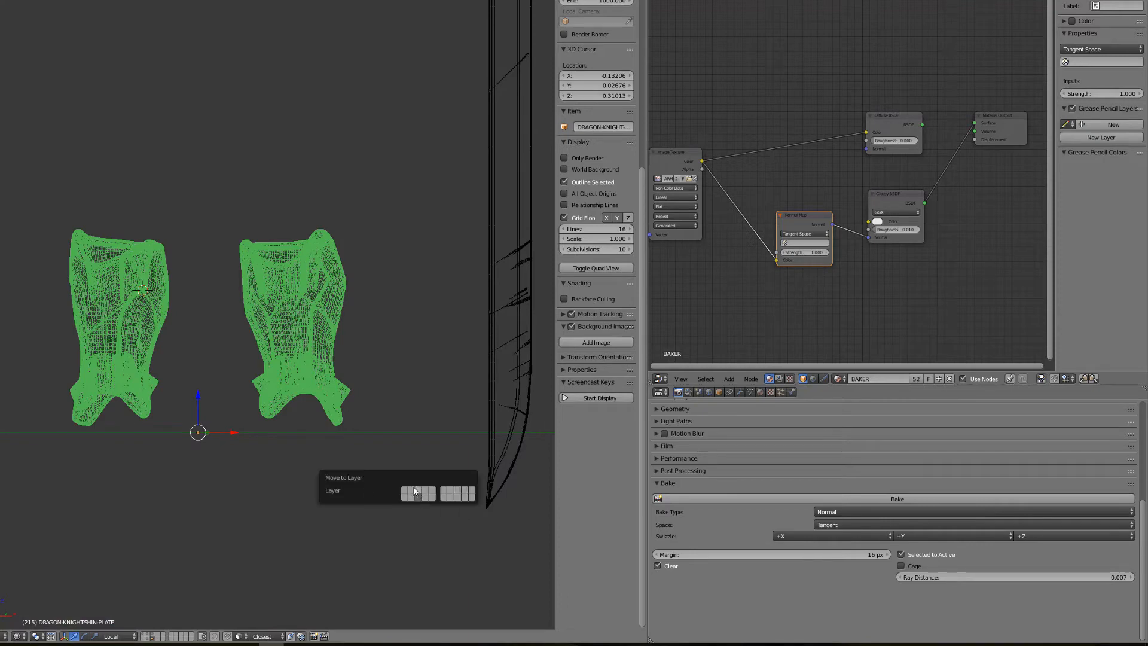
click(414, 486)
click(145, 634)
- Cut the link between the Image Texture and Normal Map nodes and select the Image Texture node
middle_drag(781, 285, 816, 272)
drag(810, 248, 777, 230)
click(717, 154)
- Select the detailed foot plates together with the low-poly DRAGON-KNIGHTFOOTPLATE as the active object
scroll(399, 478, up, 2)
key(alt+z)
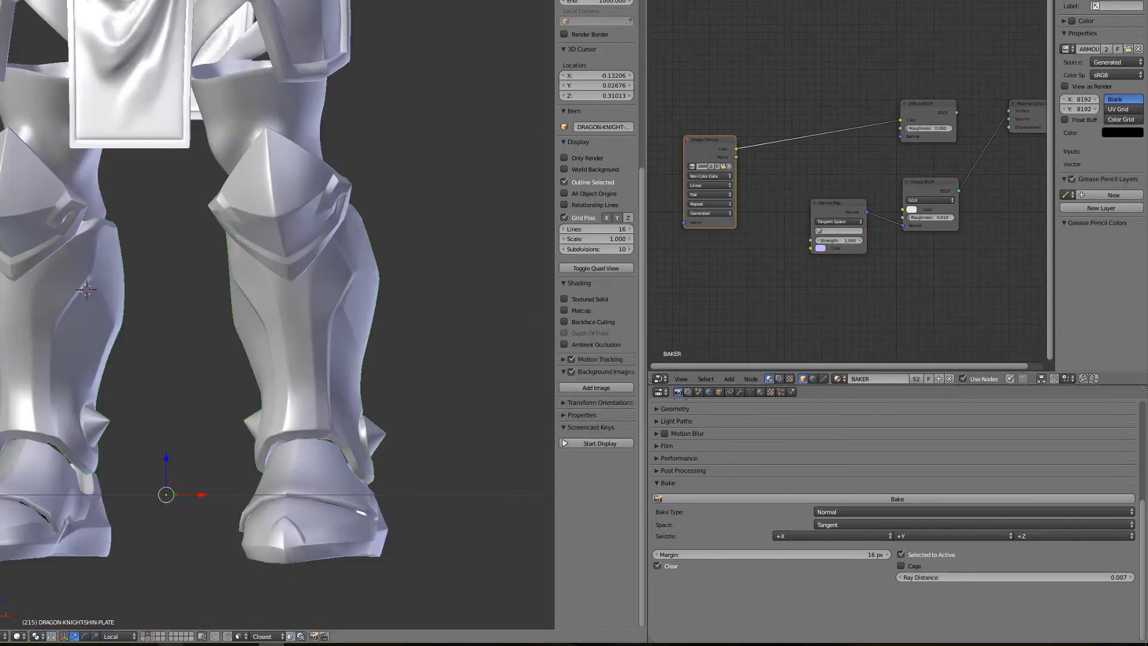
key(alt+z)
shift+middle_drag(398, 482, 389, 269)
middle_drag(388, 269, 339, 324)
scroll(339, 324, up, 2)
key(z)
right_click(288, 335)
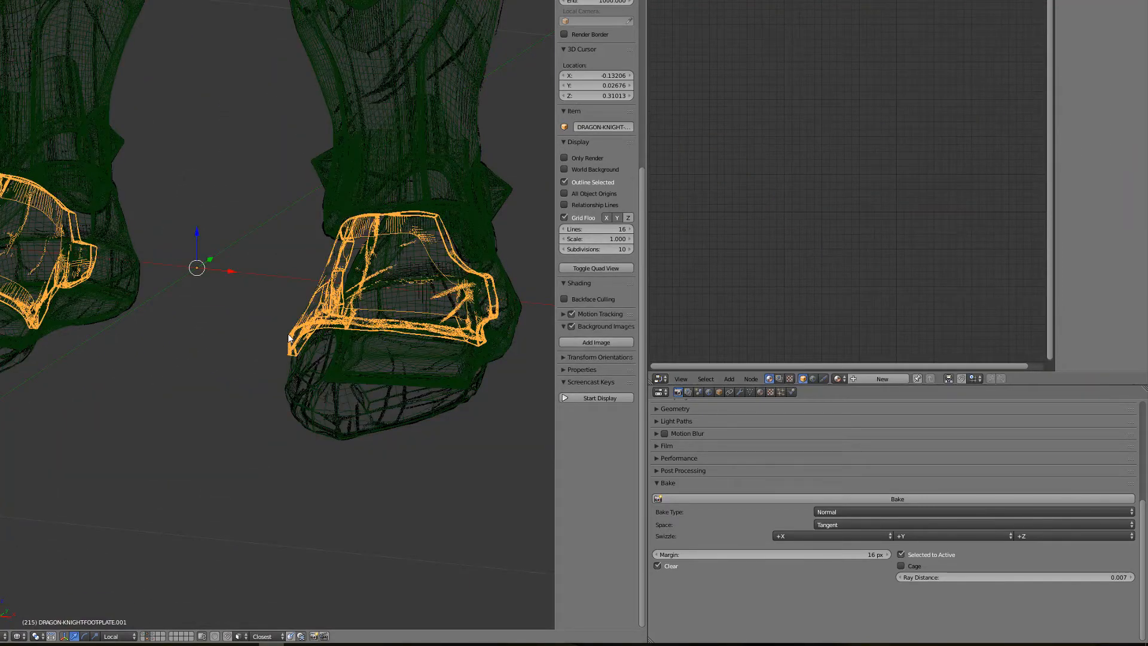
shift+right_click(288, 335)
key(z)
- Disable Clear in the bake settings and switch the node editor back to the image editor showing ARMOUR-BAKER
click(657, 566)
click(660, 378)
click(693, 299)
scroll(826, 250, down, 3)
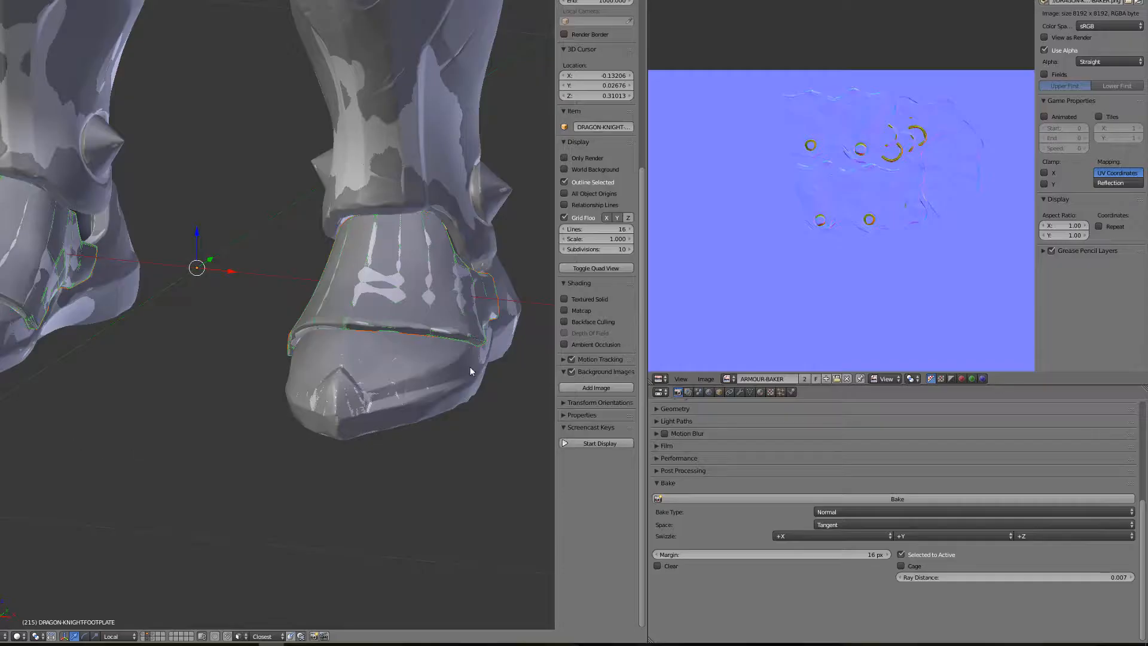
middle_drag(468, 367, 325, 350)
scroll(326, 428, up, 4)
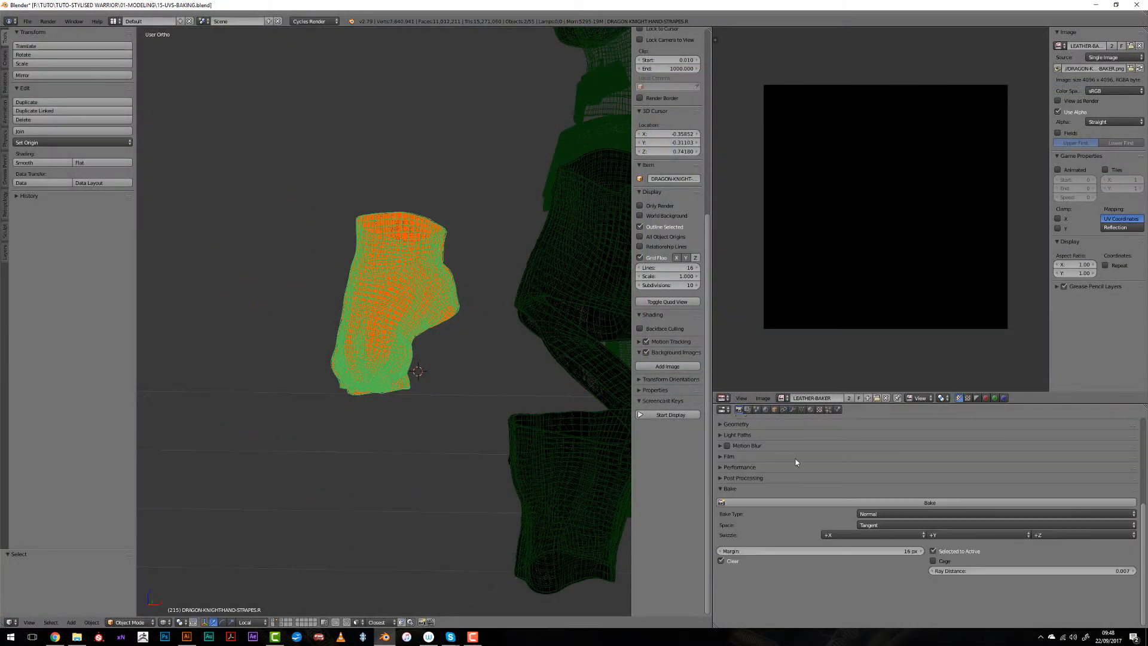
- Bake the hand straps' normal map into the LEATHER-BAKER image and show the straps' modifiers
click(807, 502)
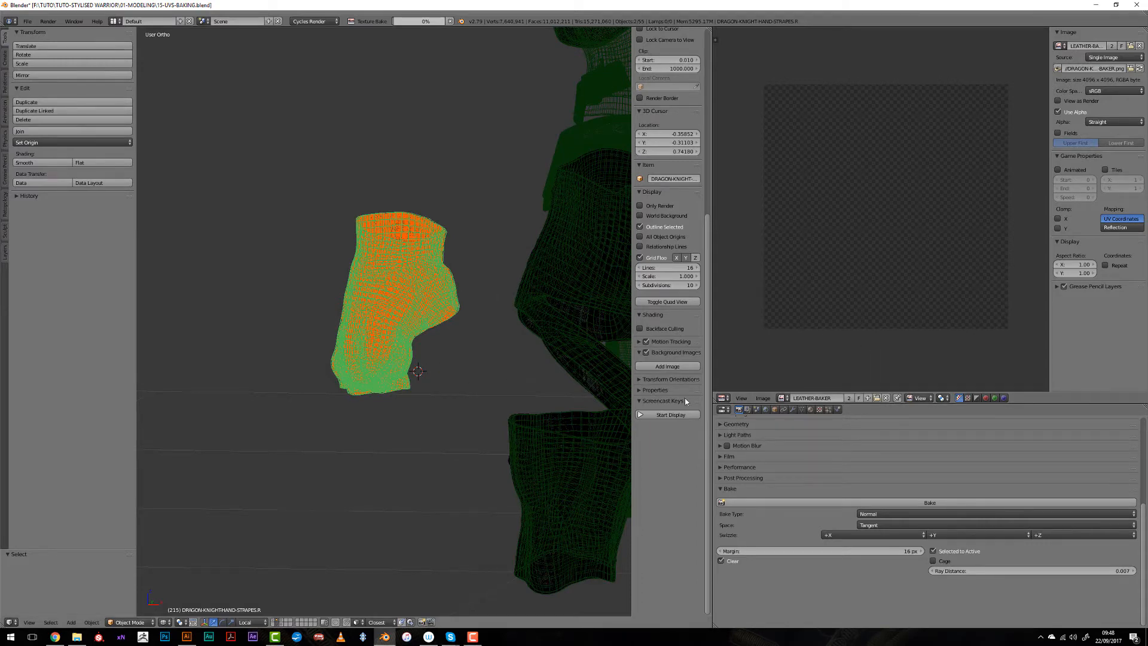
click(793, 410)
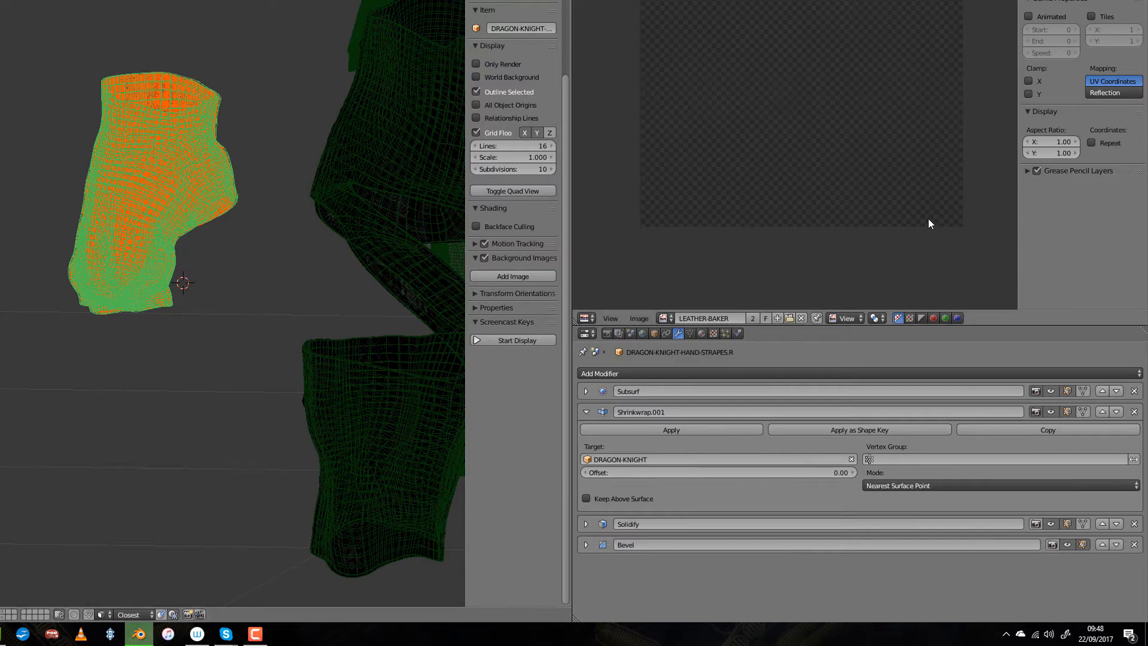
scroll(915, 195, up, 5)
middle_drag(830, 206, 828, 164)
scroll(261, 279, down, 5)
- Select the leg straps mesh and bring up the render settings that hold the bake options
shift+middle_drag(418, 298, 231, 270)
scroll(231, 270, up, 1)
right_click(229, 267)
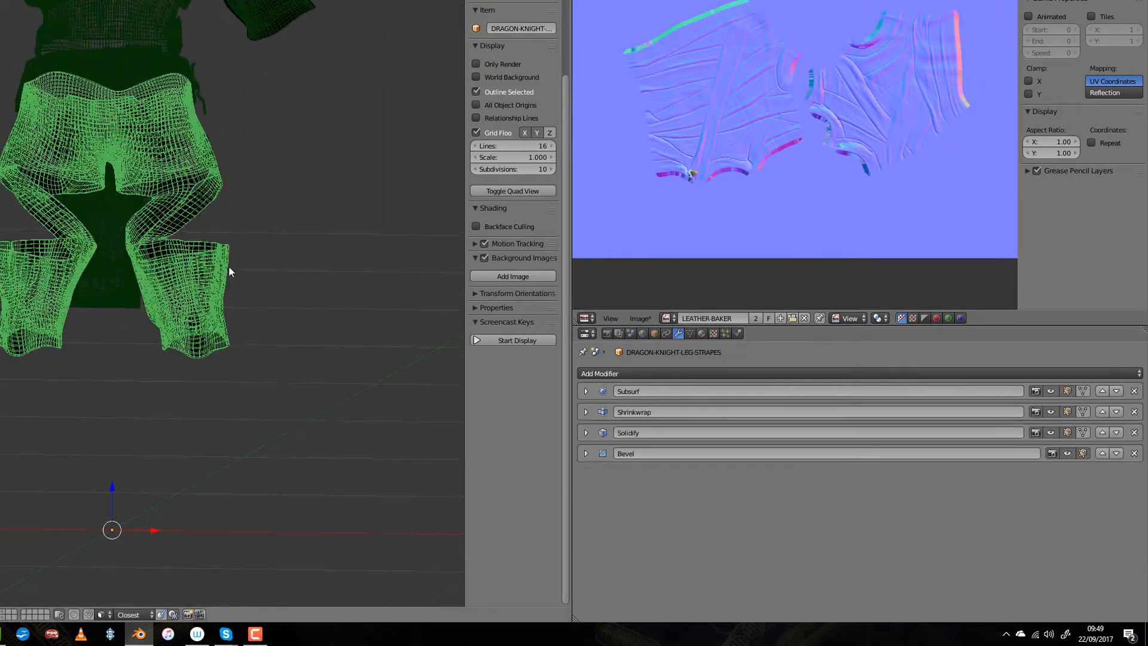
scroll(251, 402, up, 1)
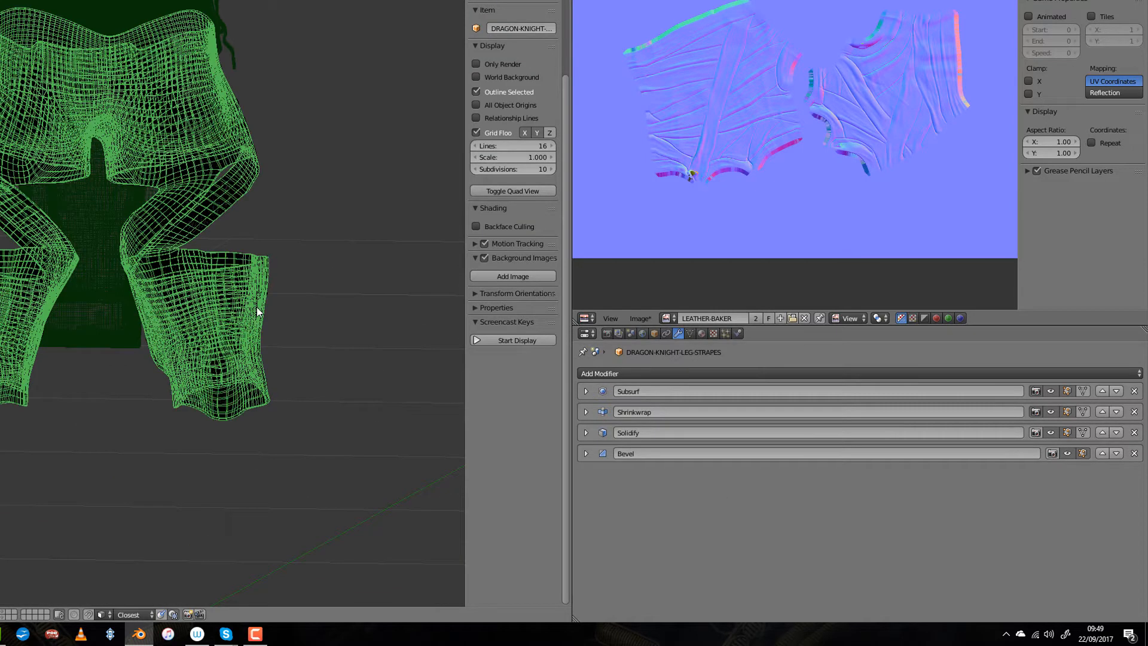
key(Tab)
click(607, 333)
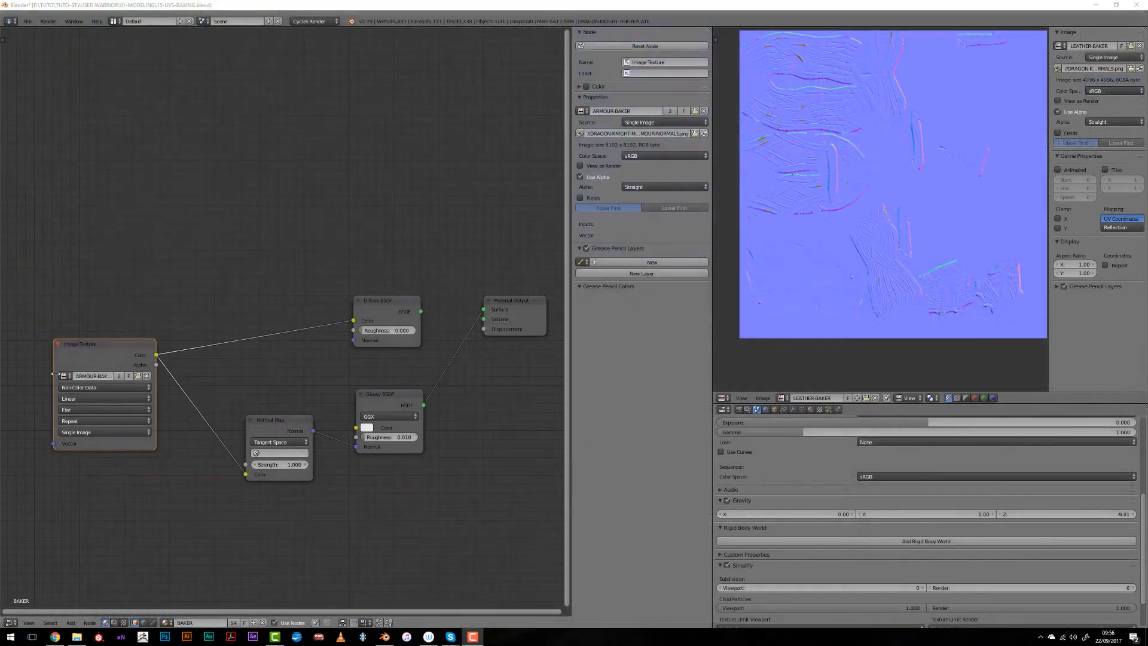
- Set the Image Texture node to the WEAPON-BAKER image and turn the image editor into a 3D view
click(64, 376)
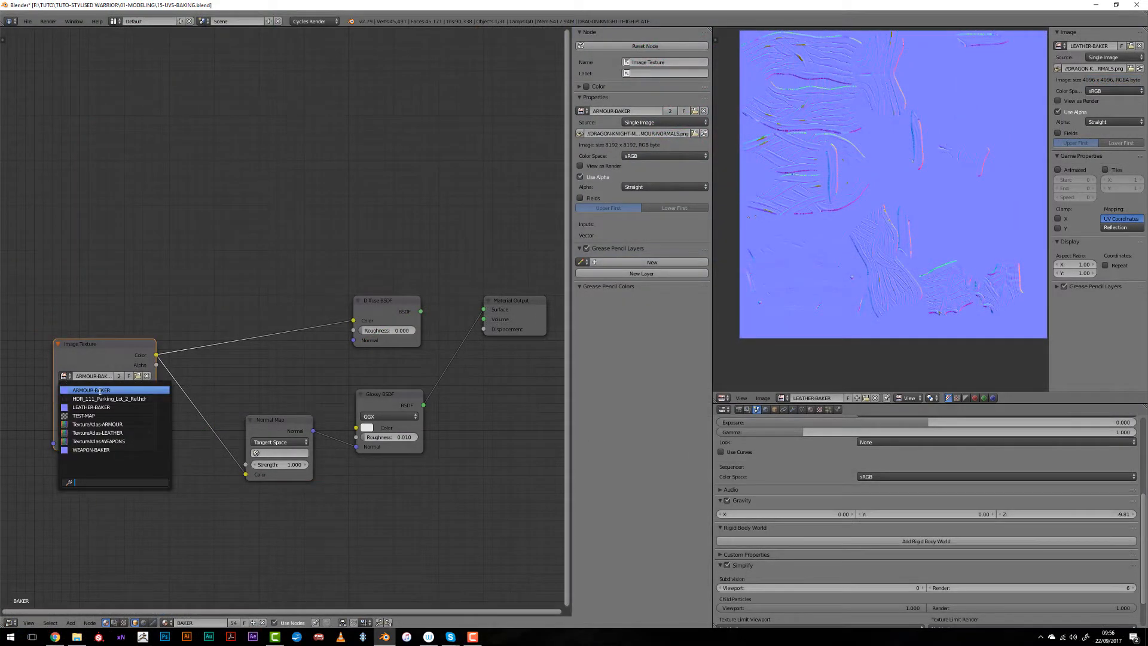
click(108, 451)
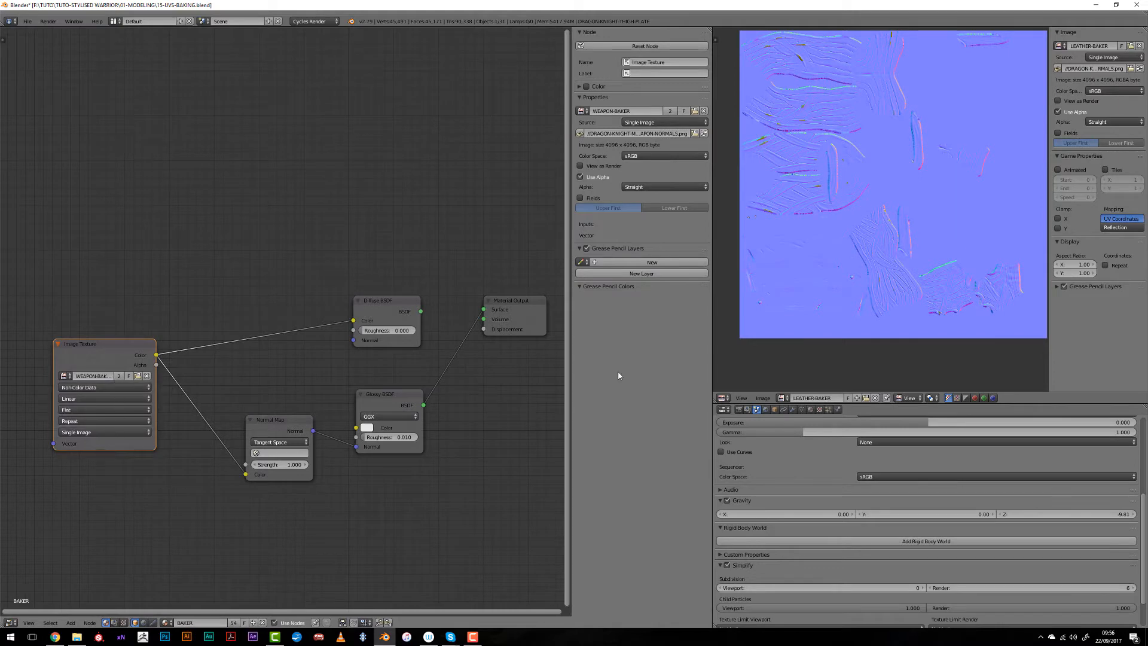
click(722, 398)
click(745, 385)
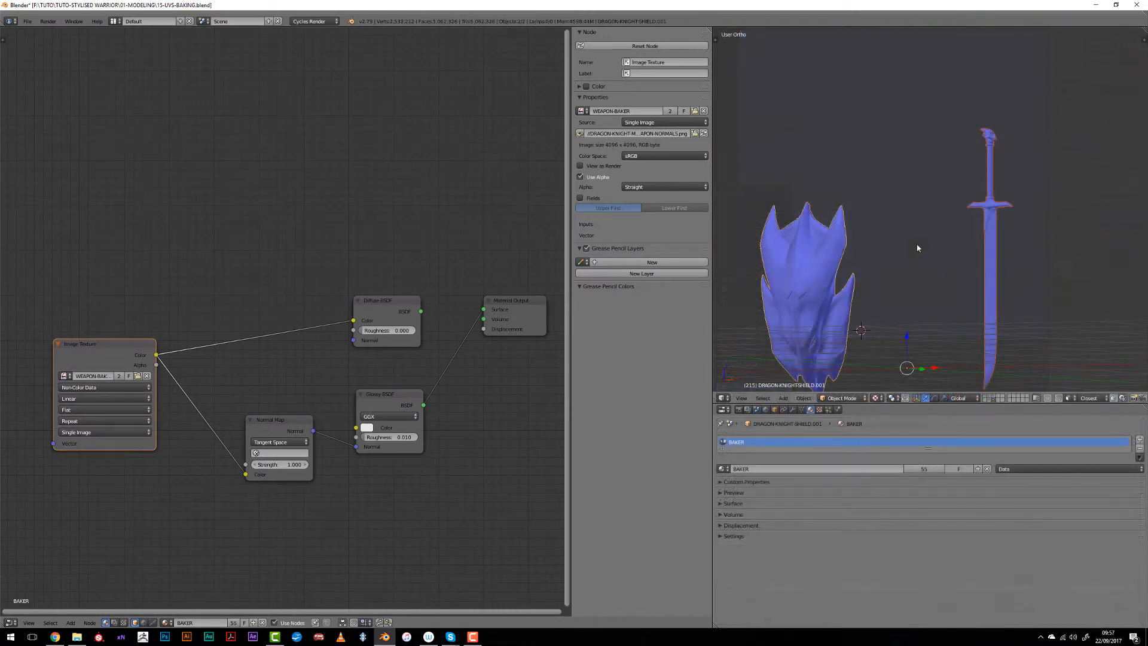
middle_drag(920, 248, 901, 333)
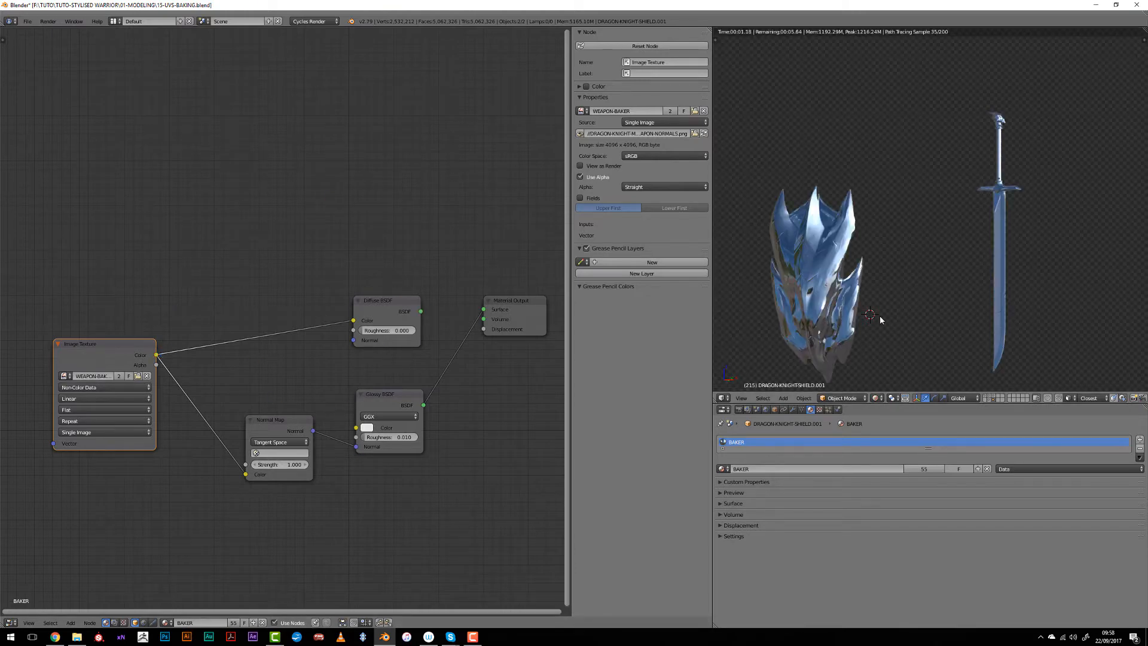
- Add a Geometry node to the BAKER material above the Image Texture node
shift+middle_drag(881, 320, 968, 227)
scroll(967, 227, up, 5)
key(shift+a)
mouse_move(161, 172)
click(226, 213)
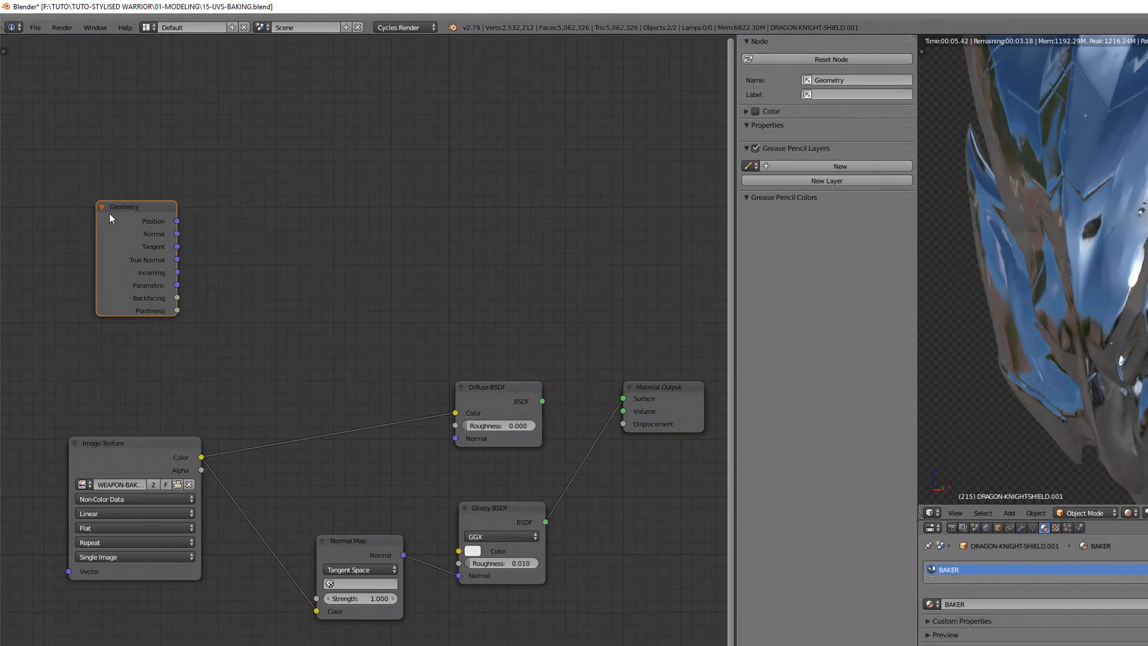
- Add a ColorRamp node beside the Geometry node and link Pointiness to its Fac input
key(shift+a)
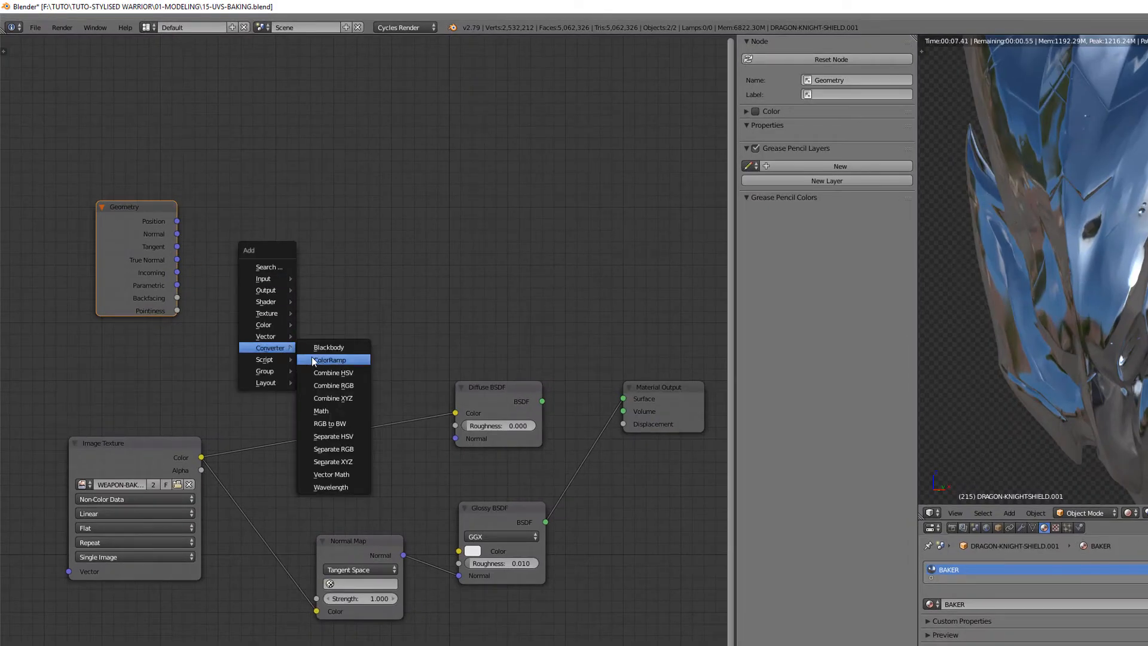
click(310, 356)
click(218, 211)
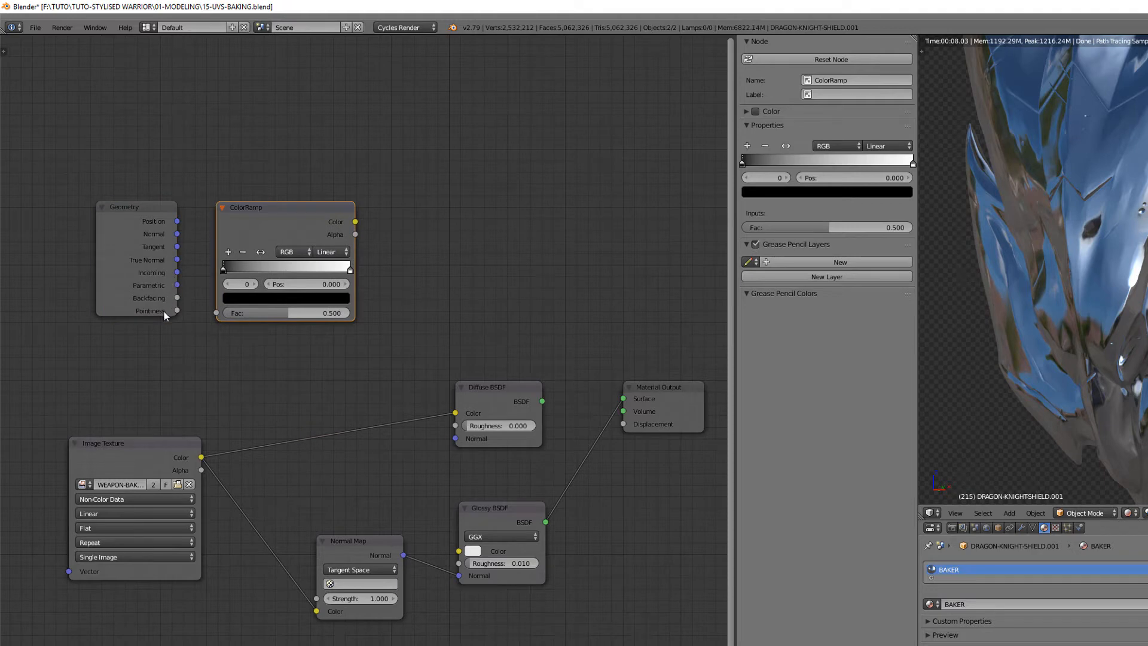
drag(178, 310, 216, 313)
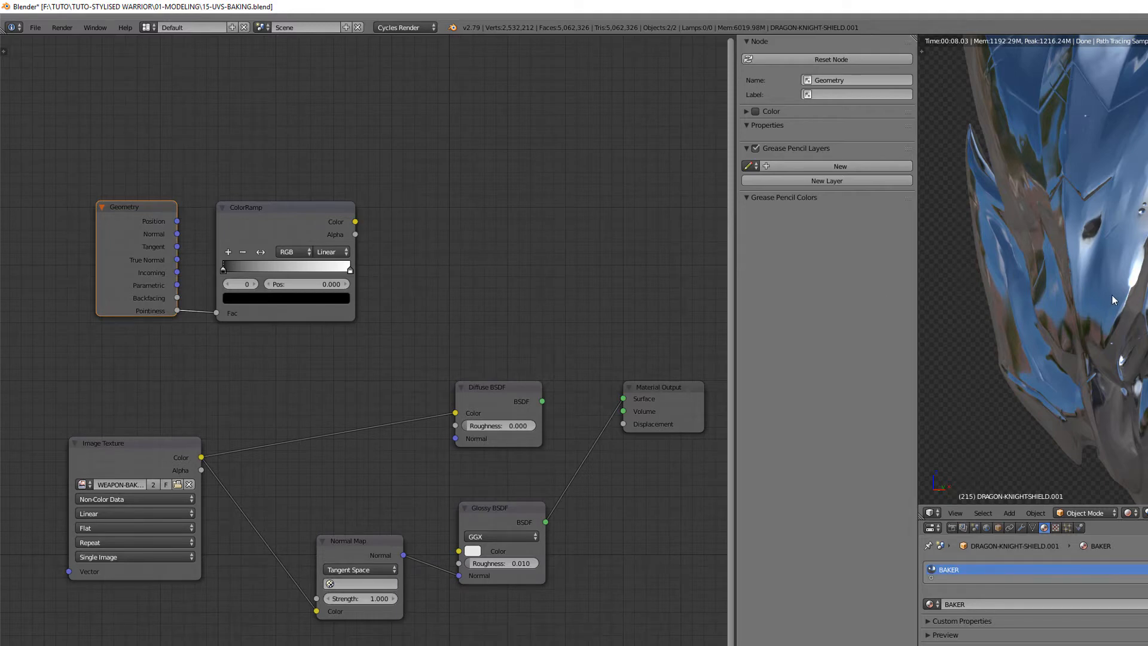
- Preview the ColorRamp output on the shield and add a black stop to the ramp at position 0.2
ctrl+shift+click(263, 207)
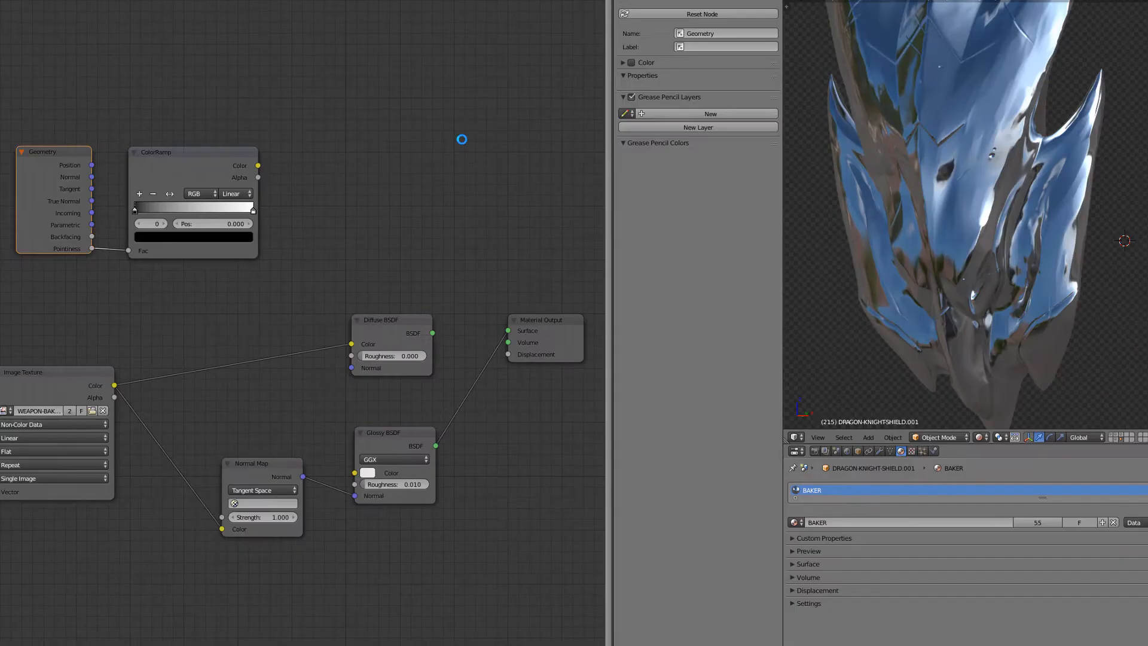
scroll(573, 194, down, 1)
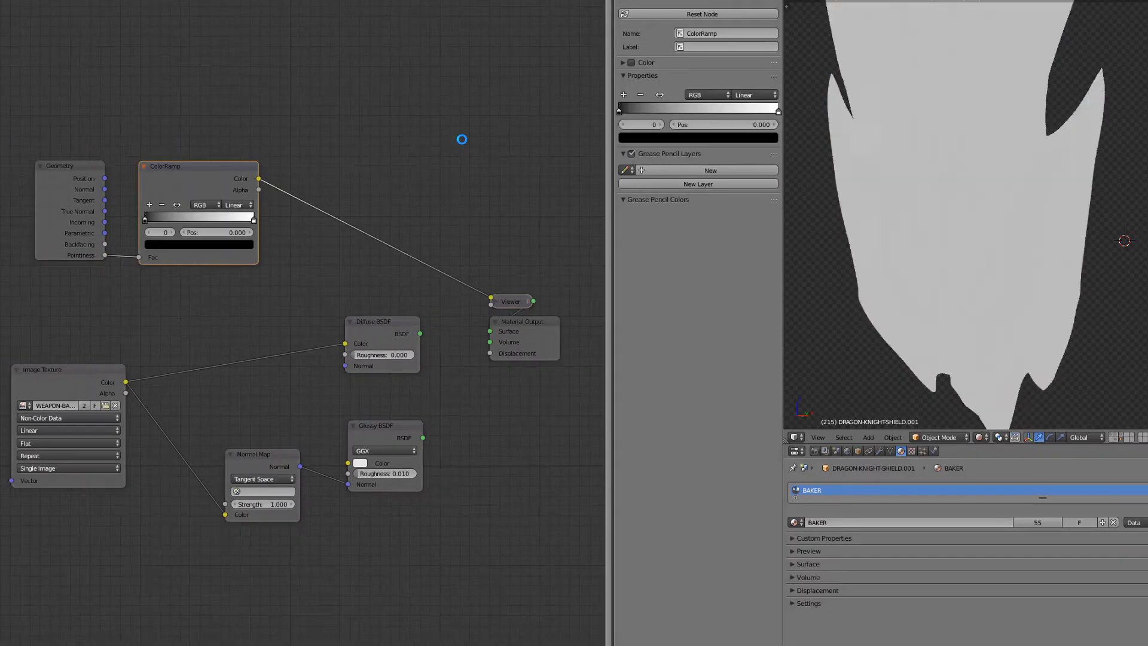
ctrl+click(146, 217)
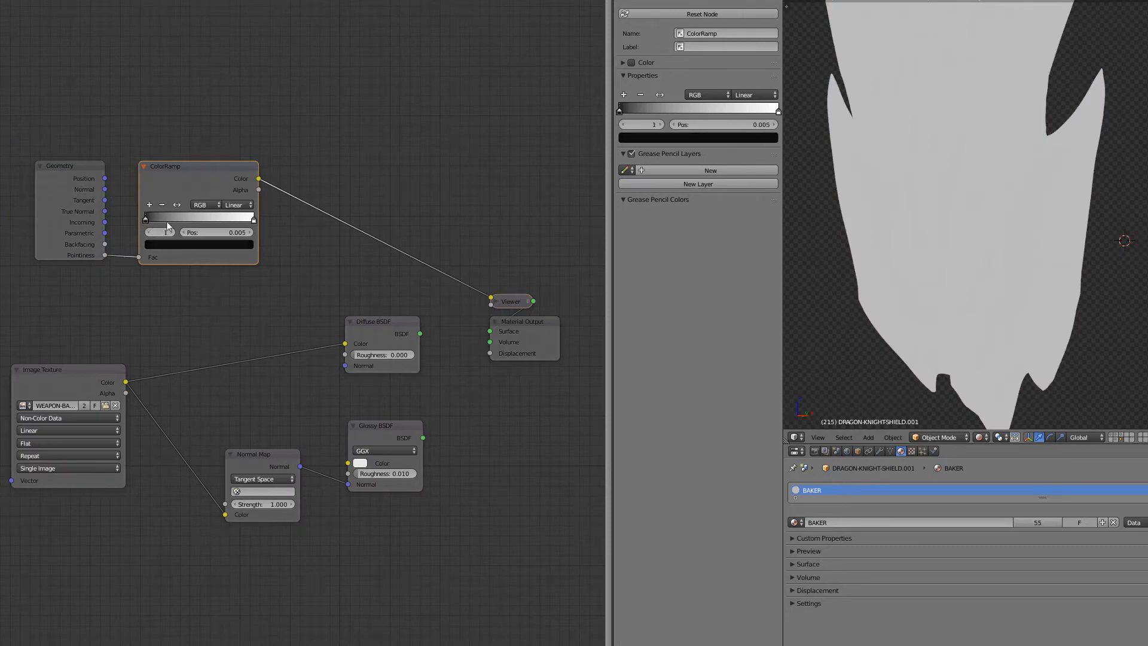
click(206, 232)
text(0.2)
key(Return)
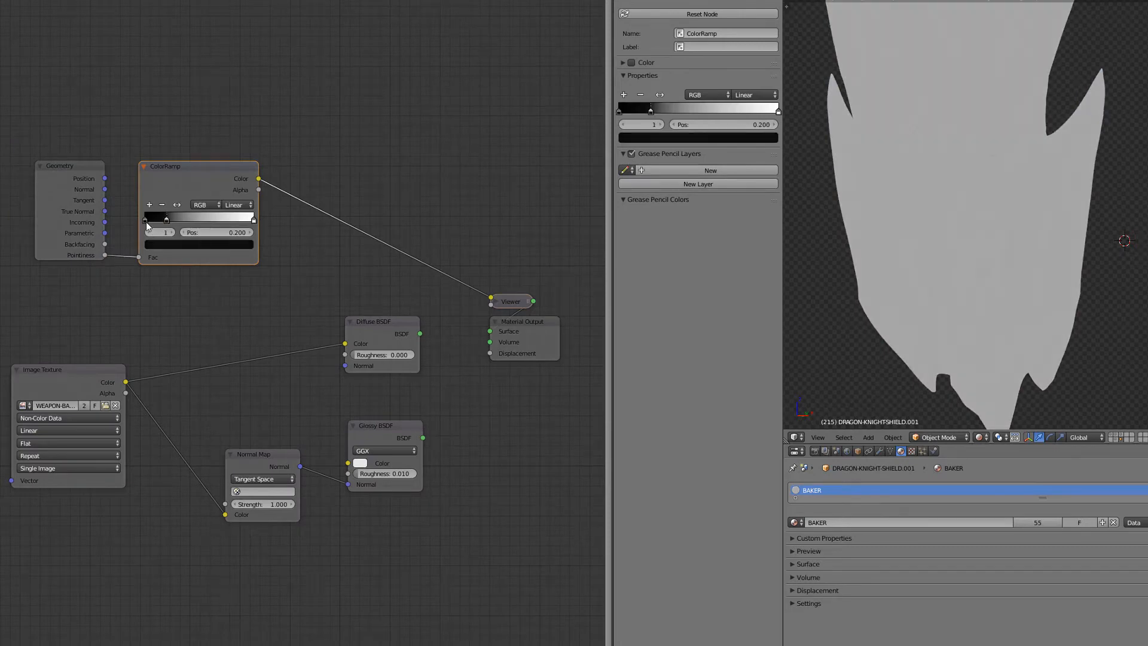
- Delete the original black stop at the dark end of the ColorRamp
ctrl+click(147, 221)
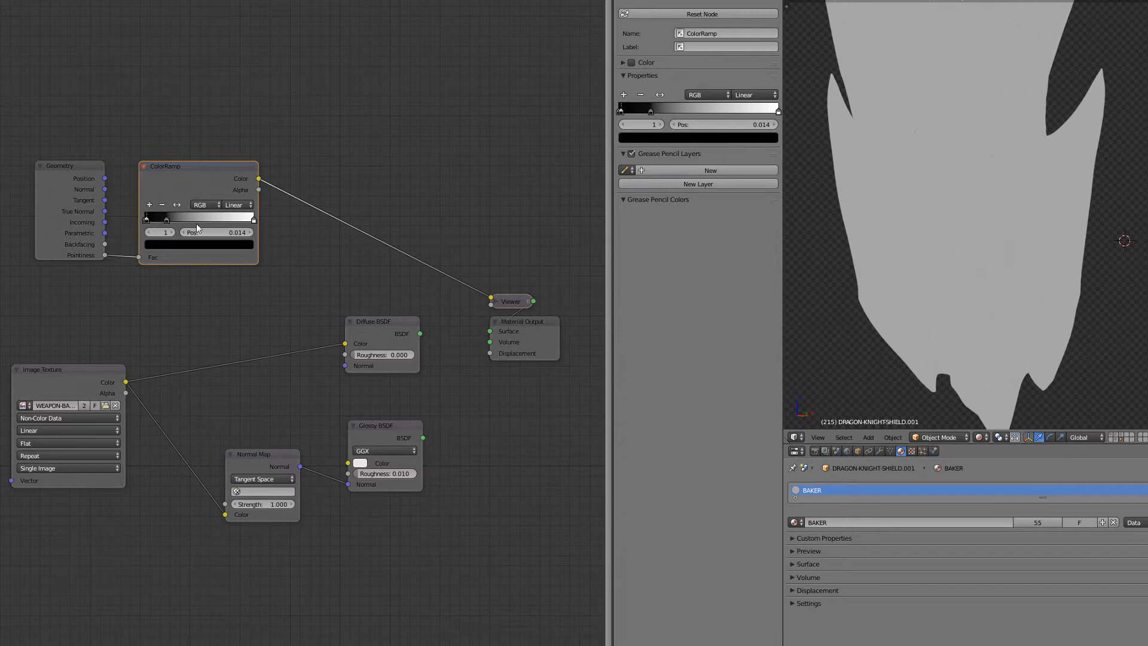
ctrl+shift+click(231, 195)
ctrl+shift+click(214, 179)
click(162, 206)
click(160, 206)
- Add a white stop to the ColorRamp at position 0.8 and delete the original white stop at the end
ctrl+click(254, 220)
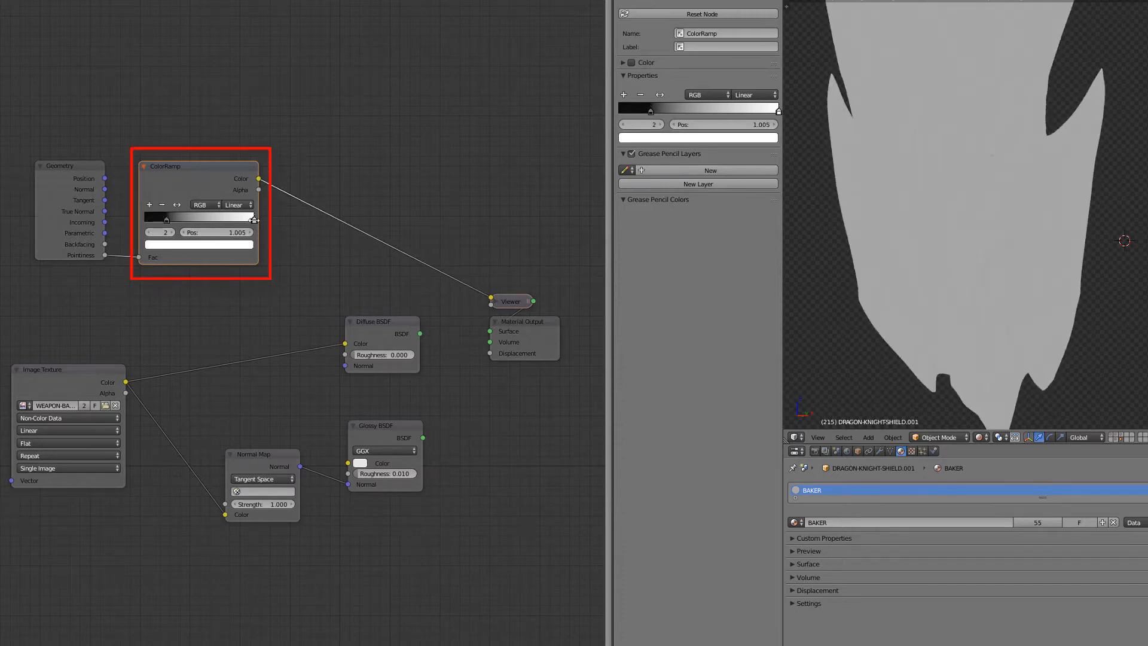
drag(254, 220, 253, 220)
click(232, 233)
text(0.8)
key(Return)
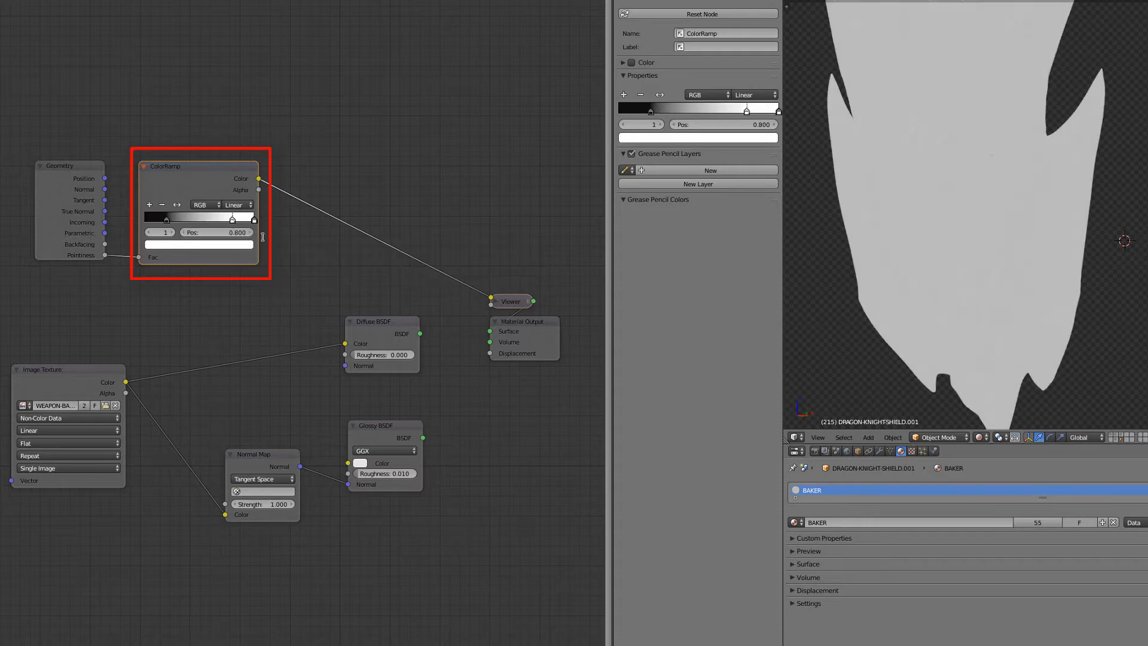
ctrl+click(254, 219)
click(163, 206)
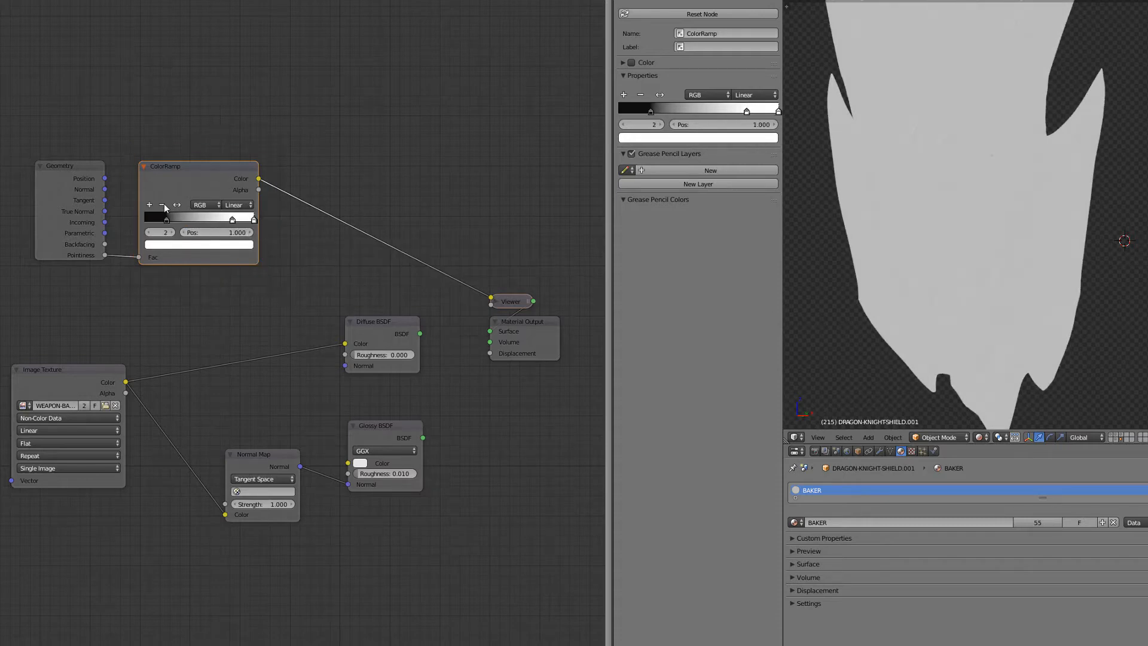
- Delete the extra white stop at the end of the ColorRamp and set the black stop's position to 0.4
click(163, 206)
click(162, 206)
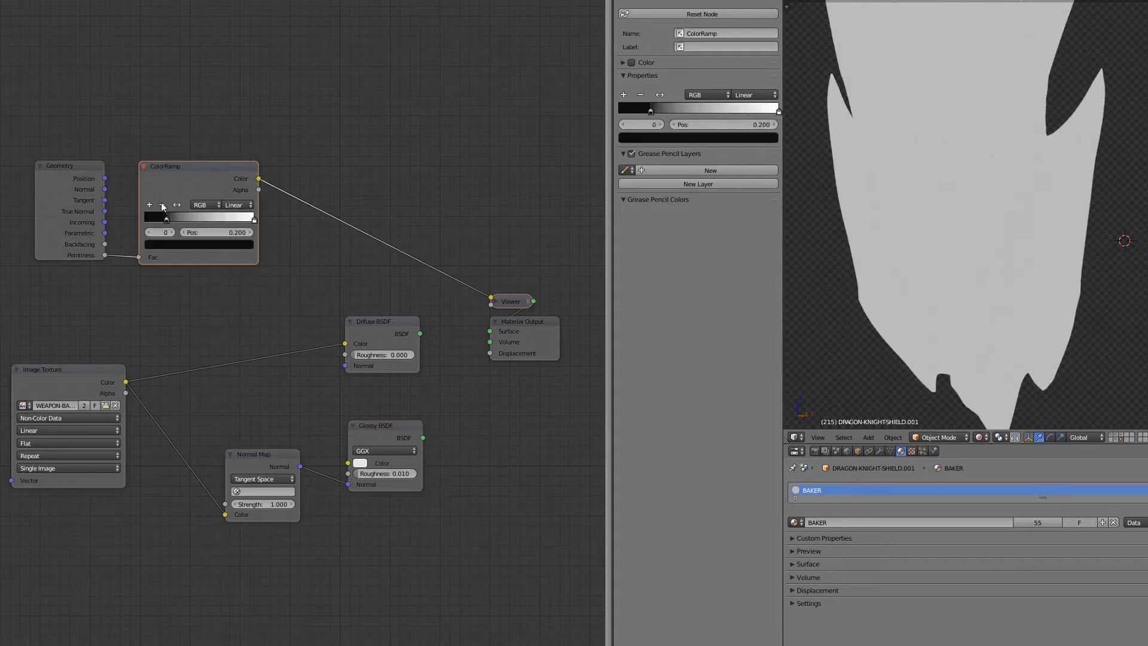
drag(254, 221, 188, 223)
scroll(970, 285, up, 3)
click(167, 220)
click(227, 233)
key(Escape)
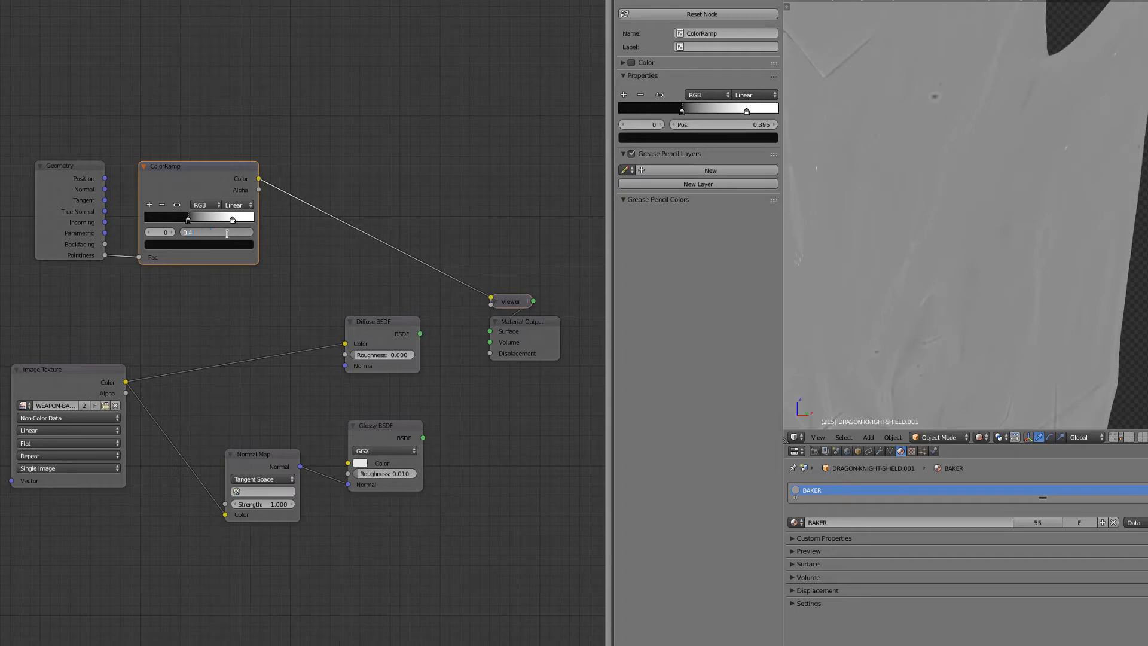
- Set the ColorRamp's white stop to position 0.6 and check the contrast on the rendered shield
click(232, 220)
click(228, 232)
text(0.6)
key(Return)
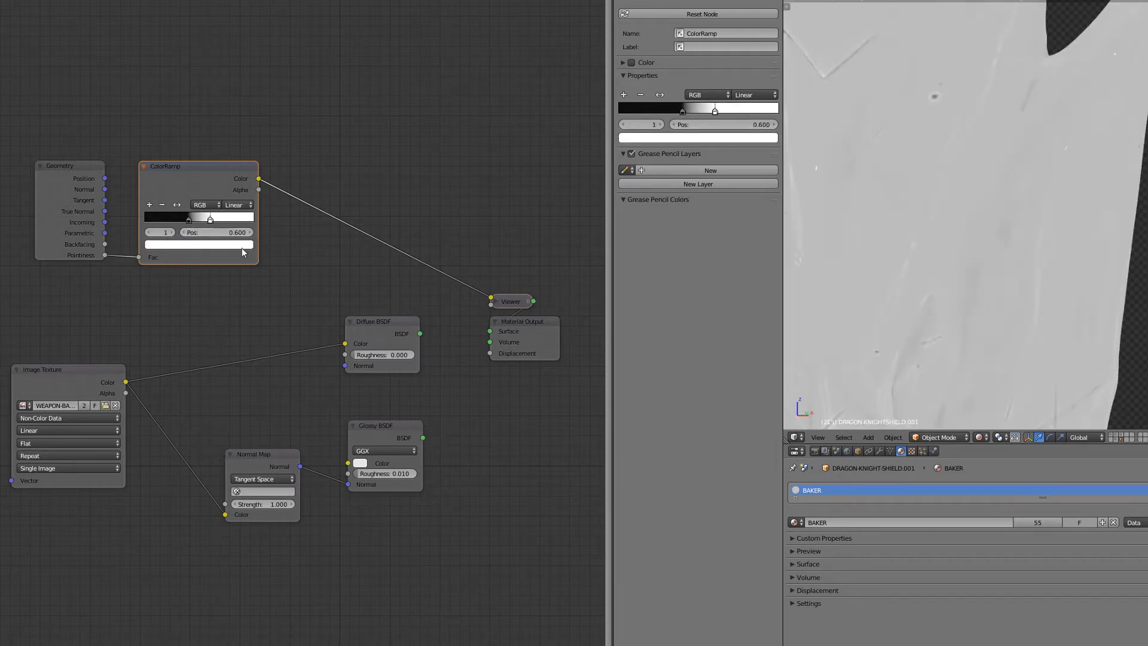
scroll(995, 237, down, 4)
scroll(991, 291, up, 4)
scroll(957, 335, down, 4)
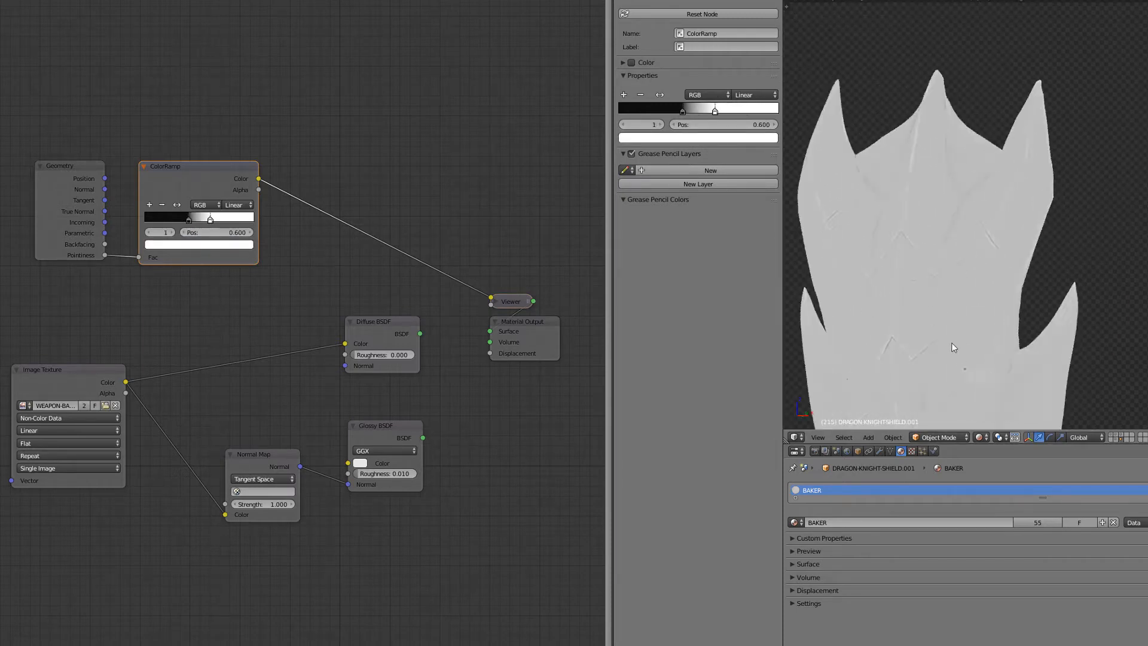
- Return the viewport to solid shading and link the shield's BAKER material to all armour and weapon objects
shift+middle_drag(953, 346, 976, 211)
key(shift+z)
scroll(973, 209, down, 7)
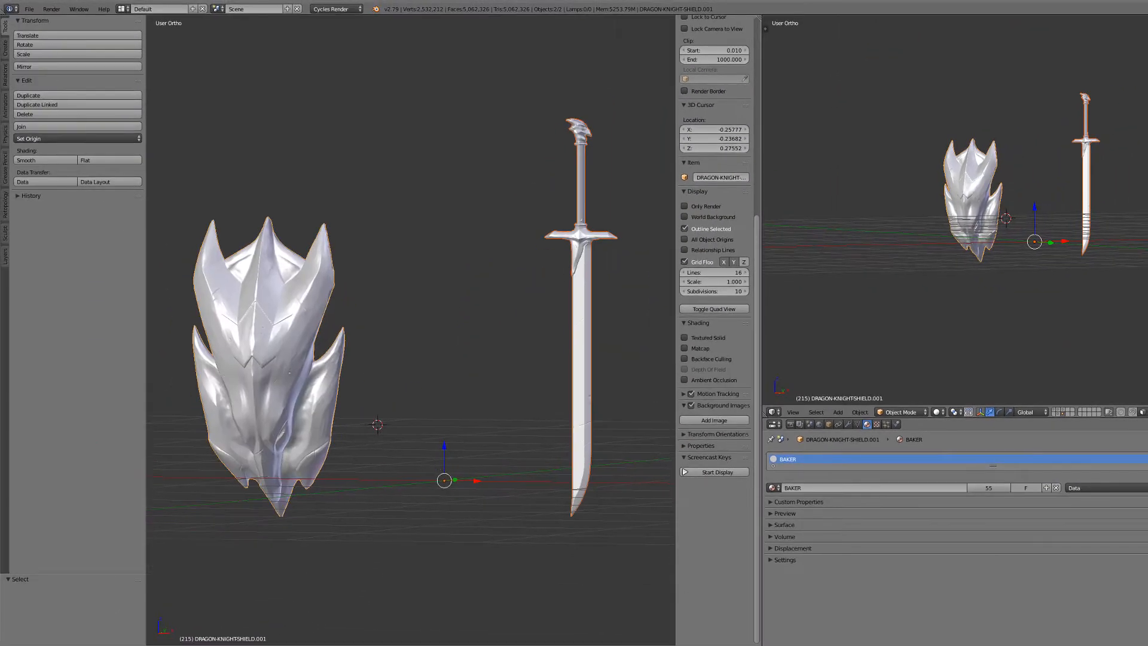
shift+click(302, 645)
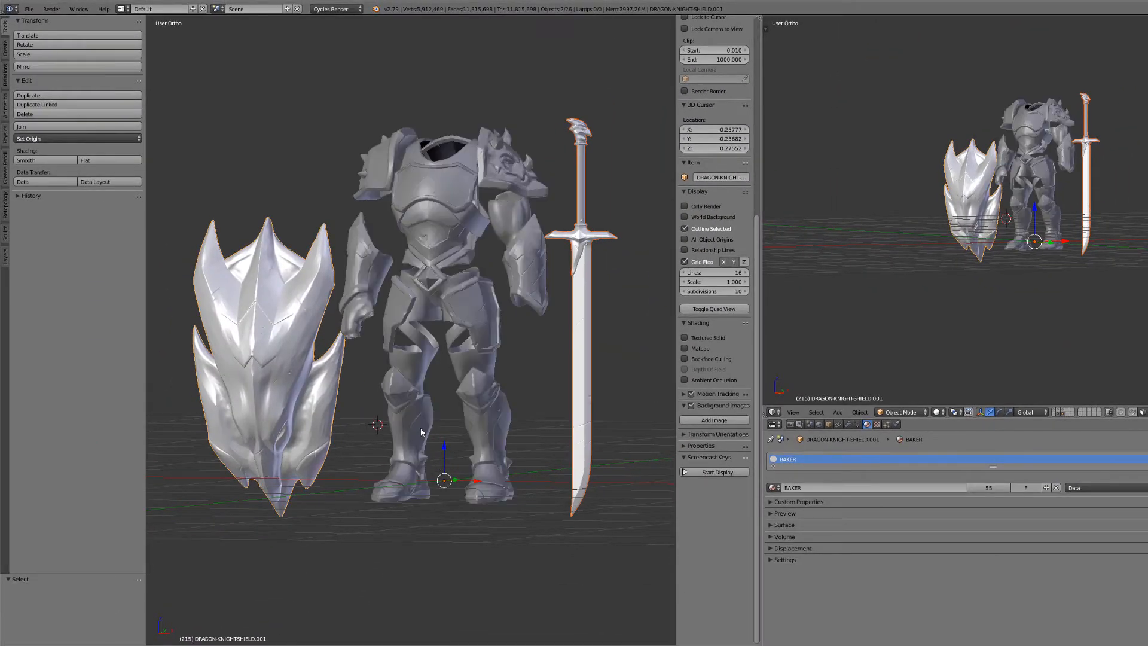
key(a)
key(a)
key(ctrl+l)
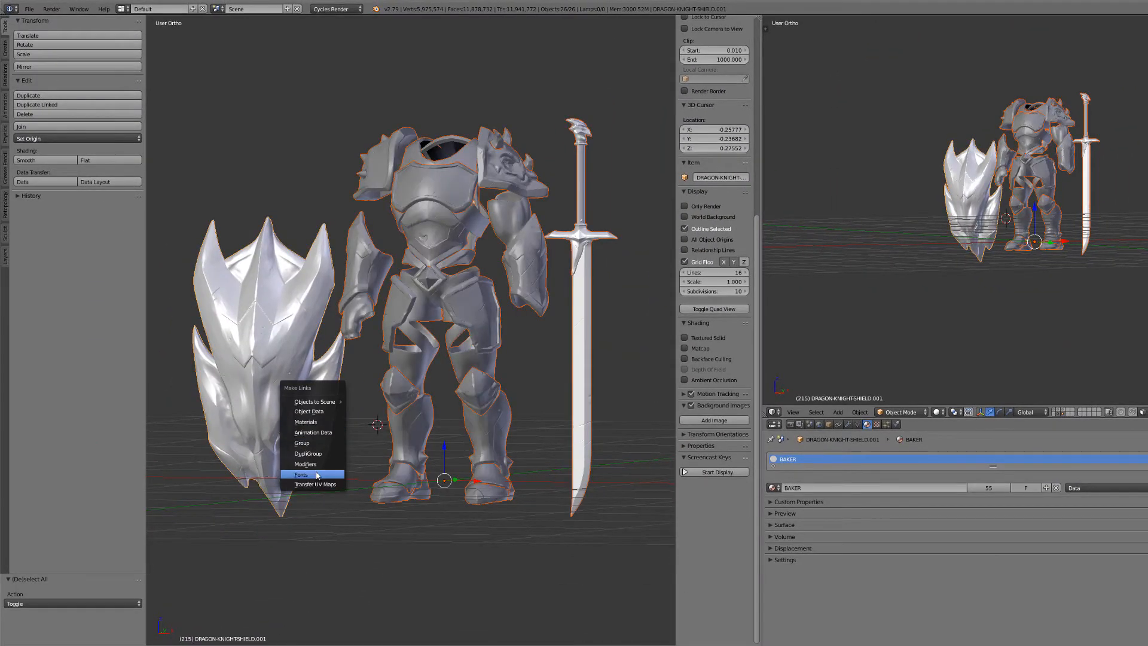
click(317, 423)
scroll(378, 509, down, 1)
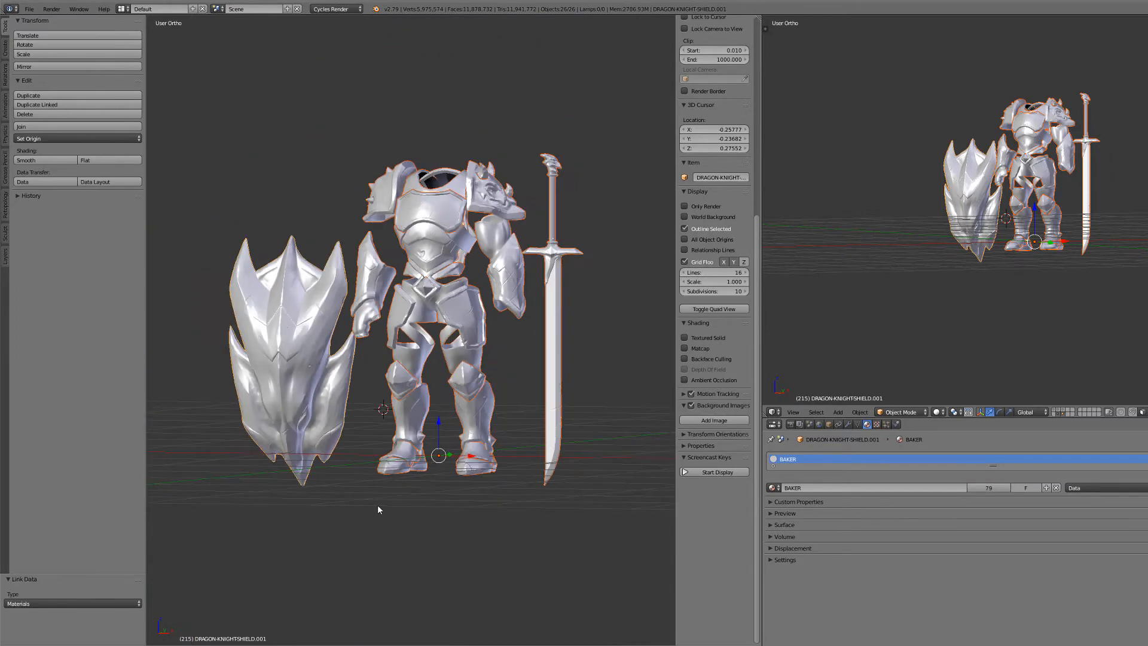
- Show only the shield and sword, and select the high-poly shield with the low-poly shield as the active object
click(303, 645)
click(308, 645)
key(a)
shift+middle_drag(390, 386, 479, 380)
key(a)
scroll(451, 399, up, 2)
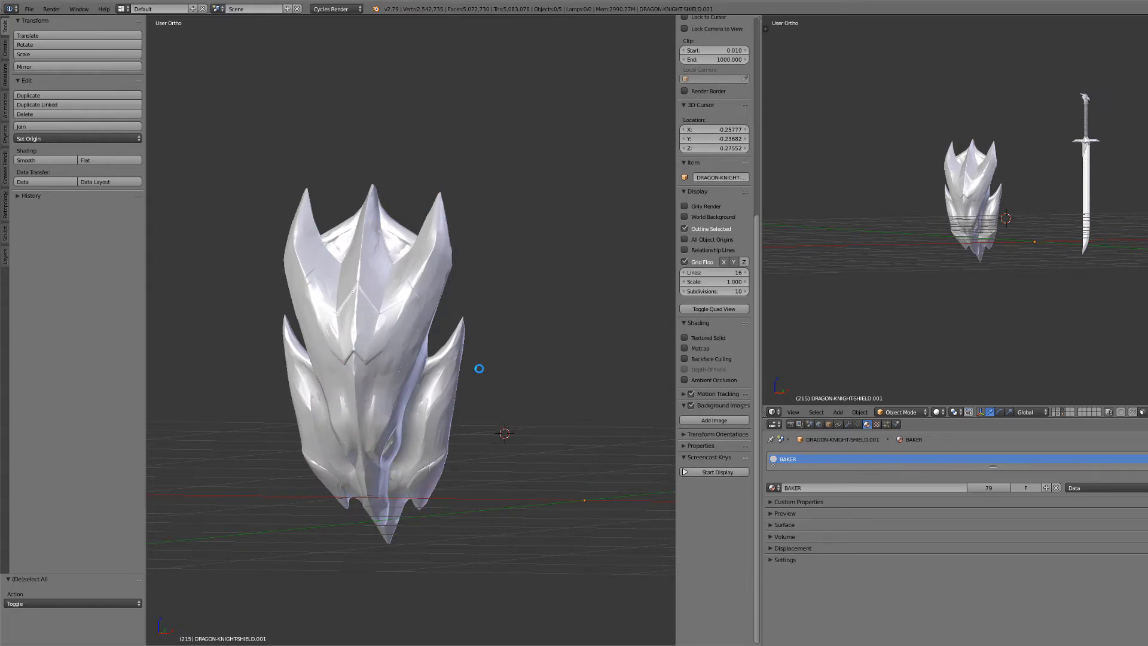
scroll(479, 367, up, 2)
right_click(469, 435)
shift+right_click(471, 395)
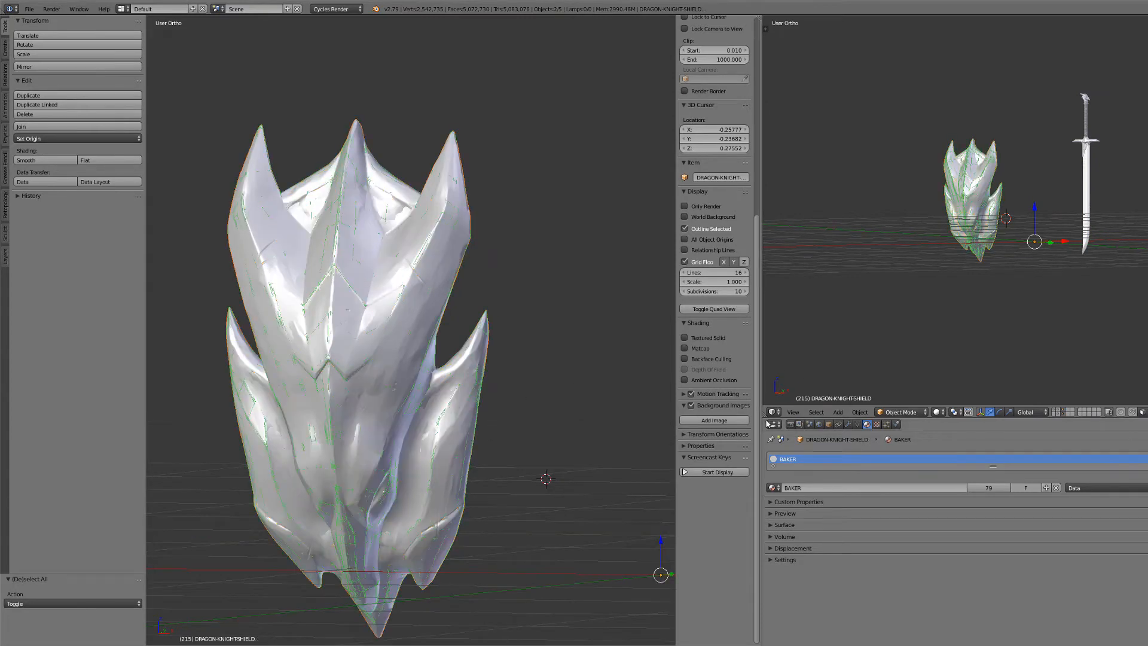
- Display the ARMOUR-BAKER image in an Image Editor and open the render bake settings
click(773, 412)
click(791, 340)
click(838, 412)
click(844, 427)
click(789, 424)
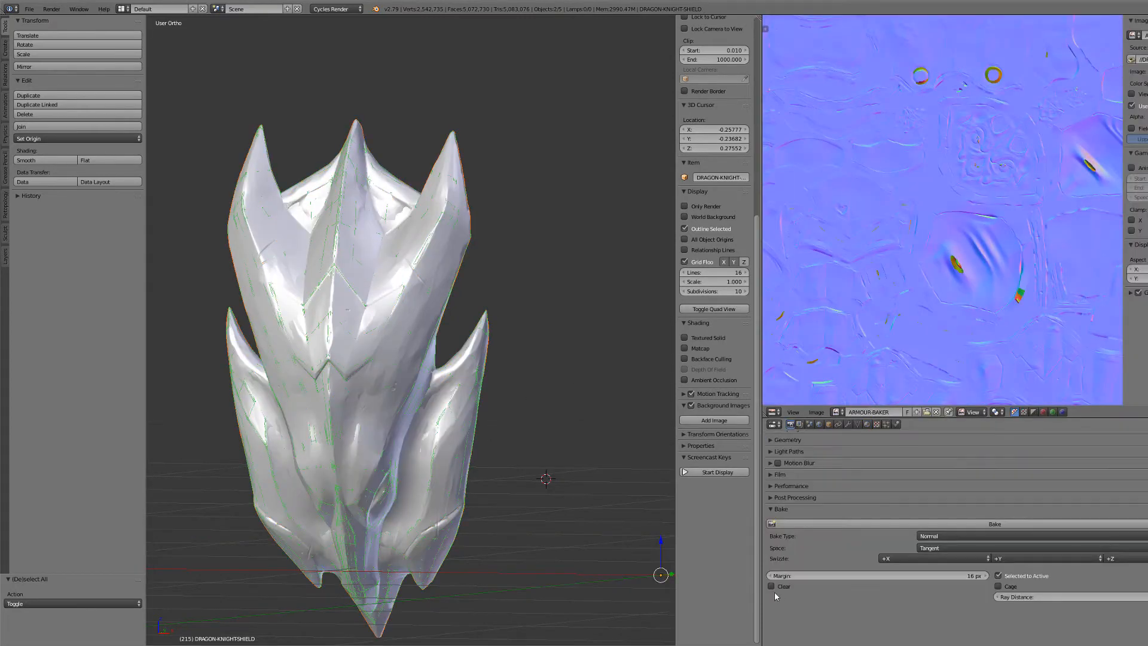
- Enable Clear for the bake and set the bake type to Emit
scroll(775, 460, up, 2)
click(942, 574)
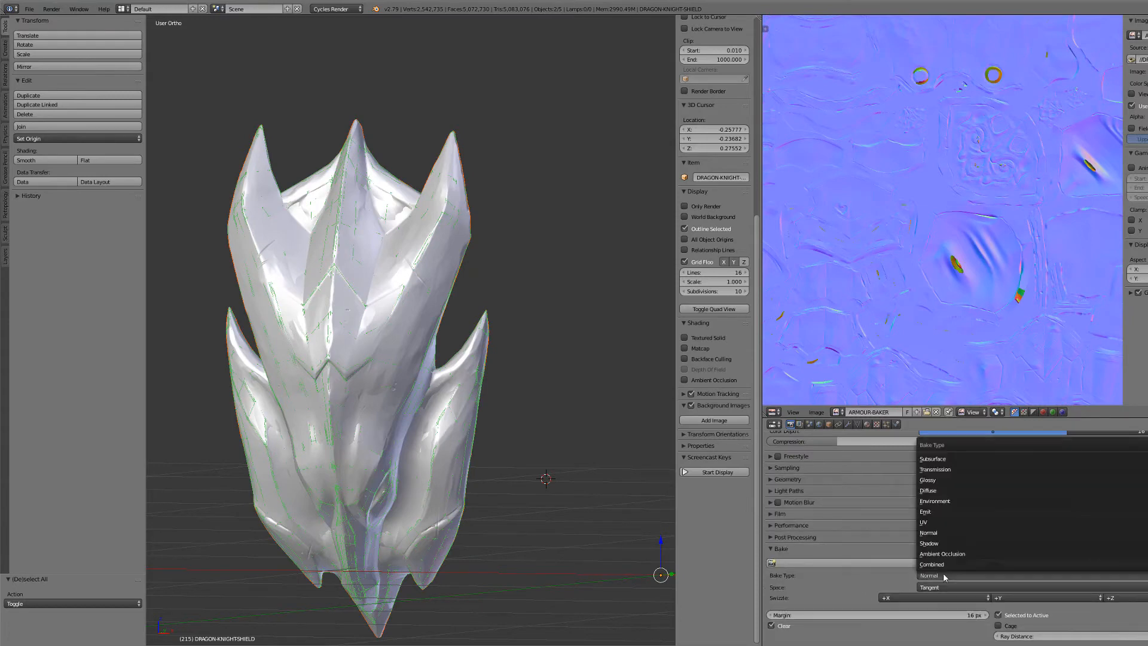
click(942, 521)
- Make the WEAPON-BAKER Image Texture node active in the BAKER material and bake the shield's pointiness into it
click(12, 641)
click(52, 562)
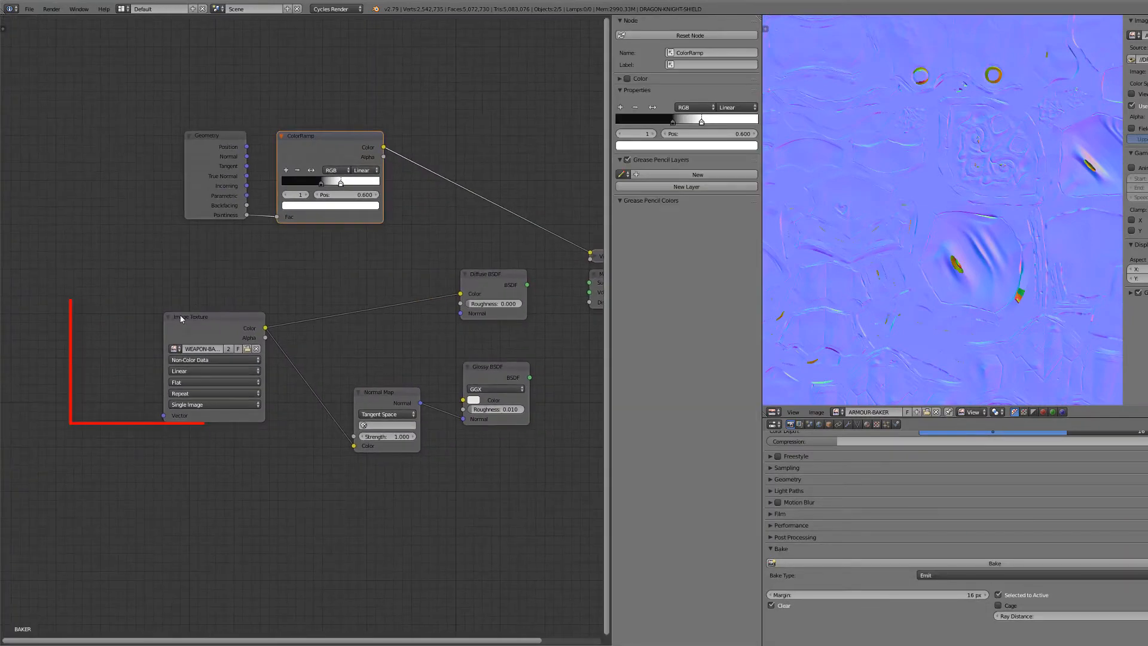
drag(166, 326, 87, 324)
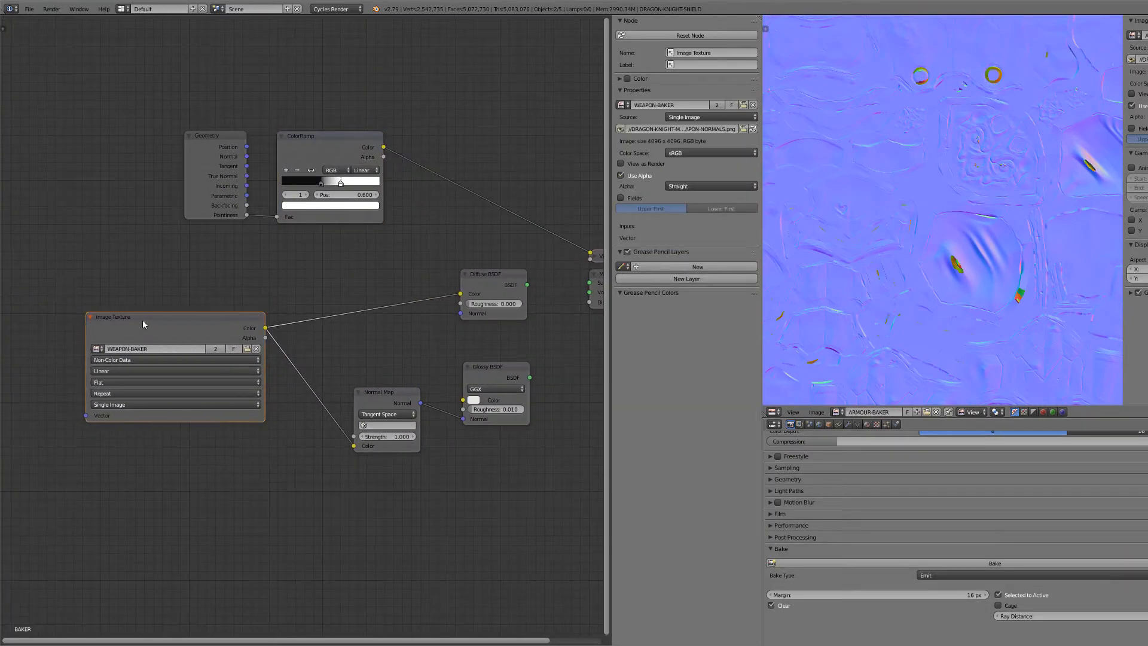
scroll(362, 285, down, 1)
middle_drag(362, 285, 266, 290)
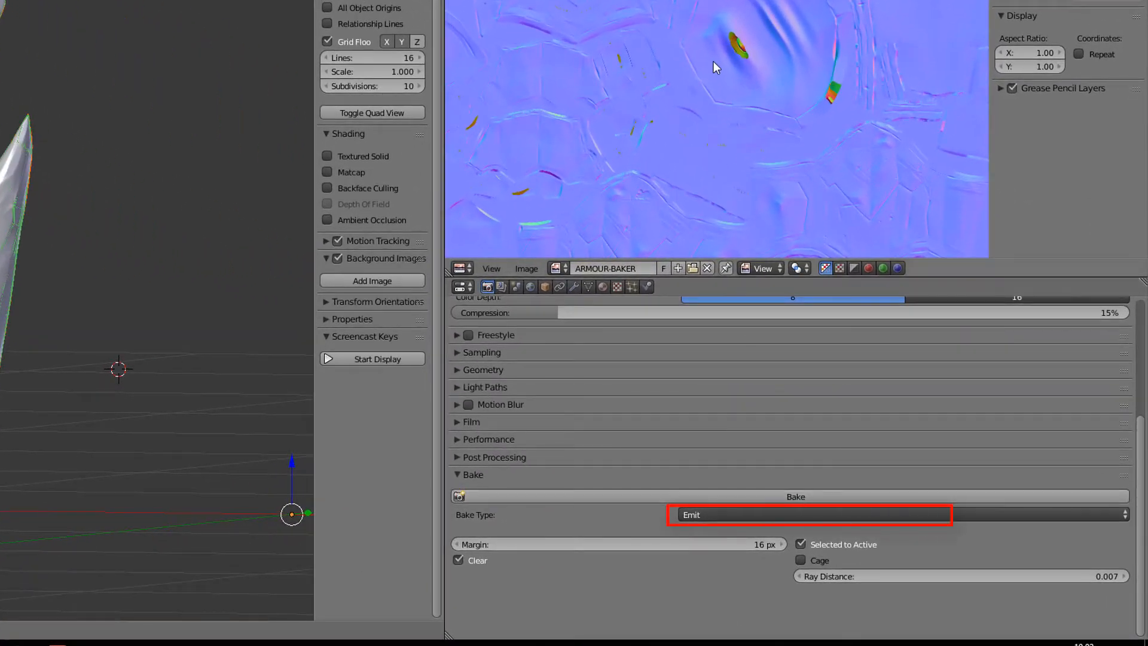
scroll(709, 73, down, 3)
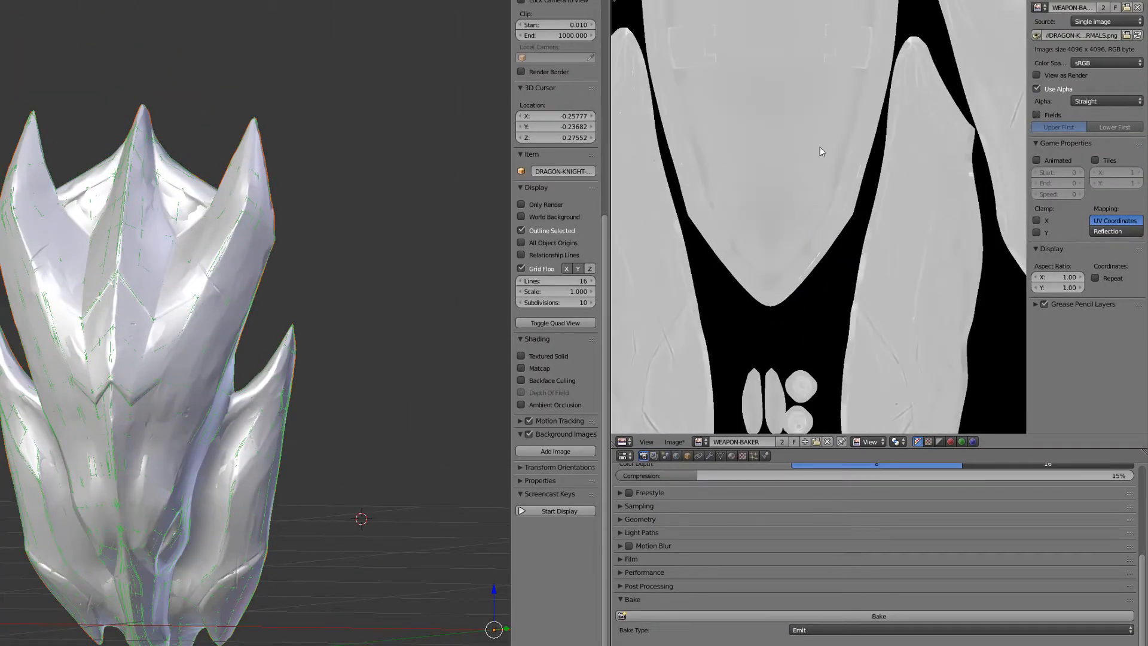
middle_drag(875, 56, 1016, 287)
scroll(851, 249, down, 5)
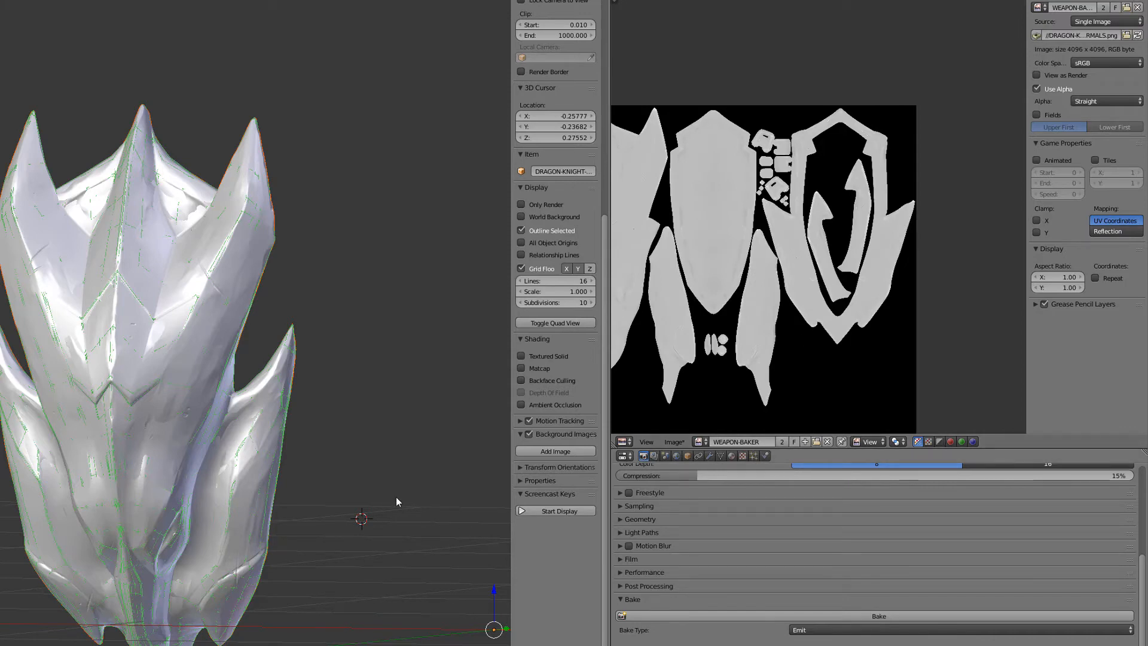
- Disable Clear and bake the Emit map from the high-poly sword to the active low-poly sword
scroll(396, 497, down, 5)
shift+middle_drag(425, 434, 303, 410)
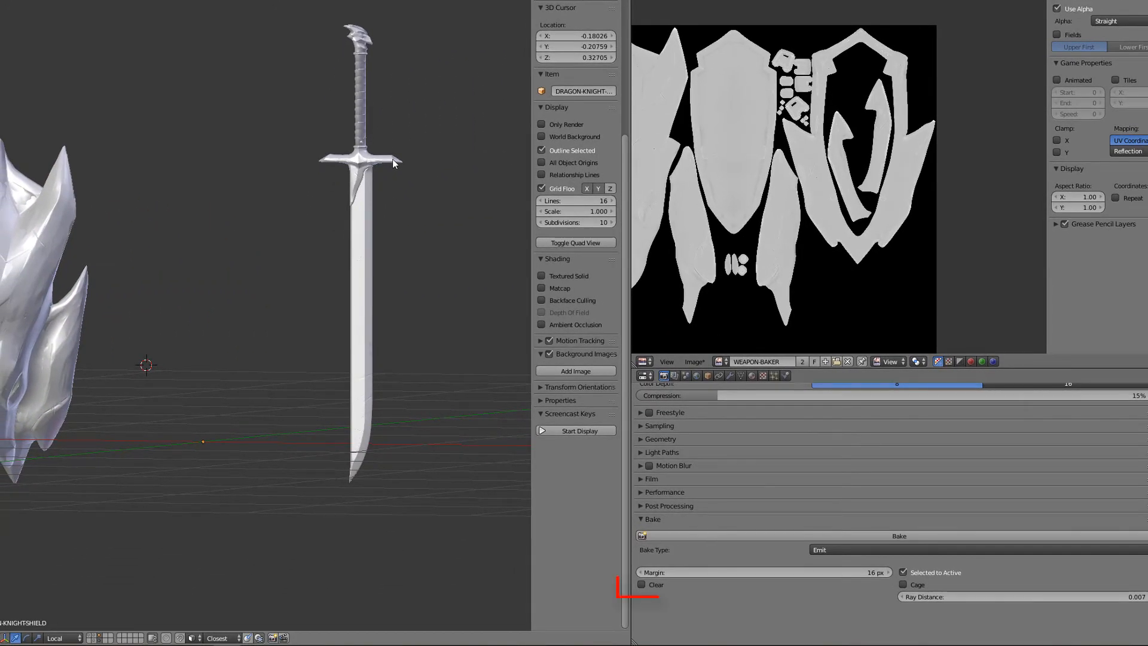
right_click(392, 159)
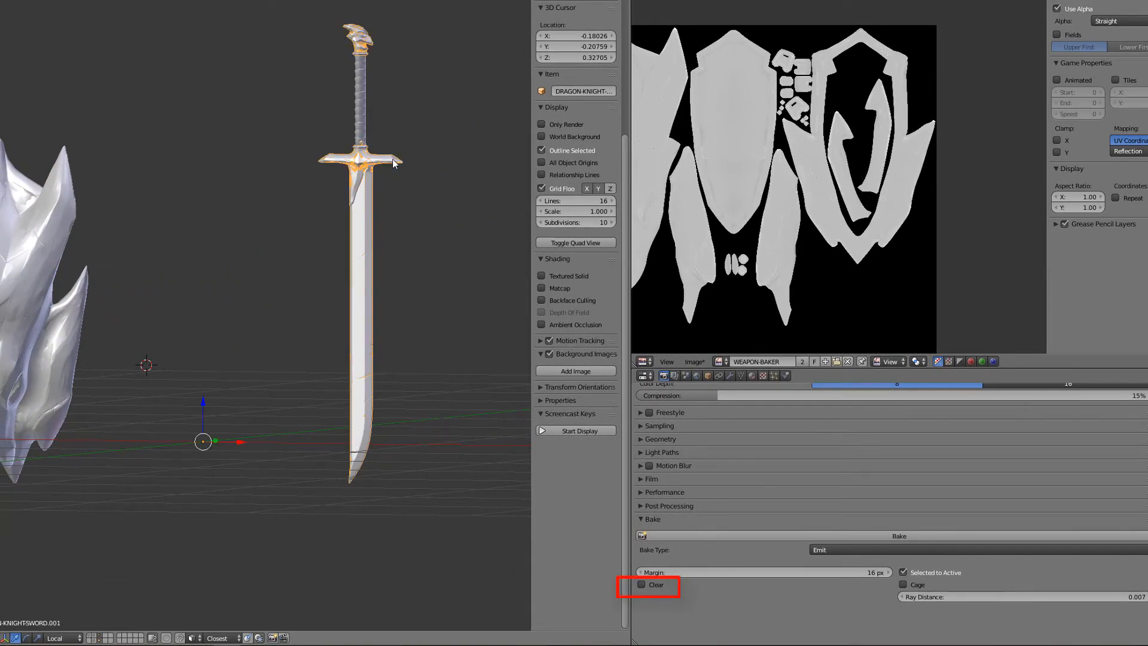
shift+right_click(368, 188)
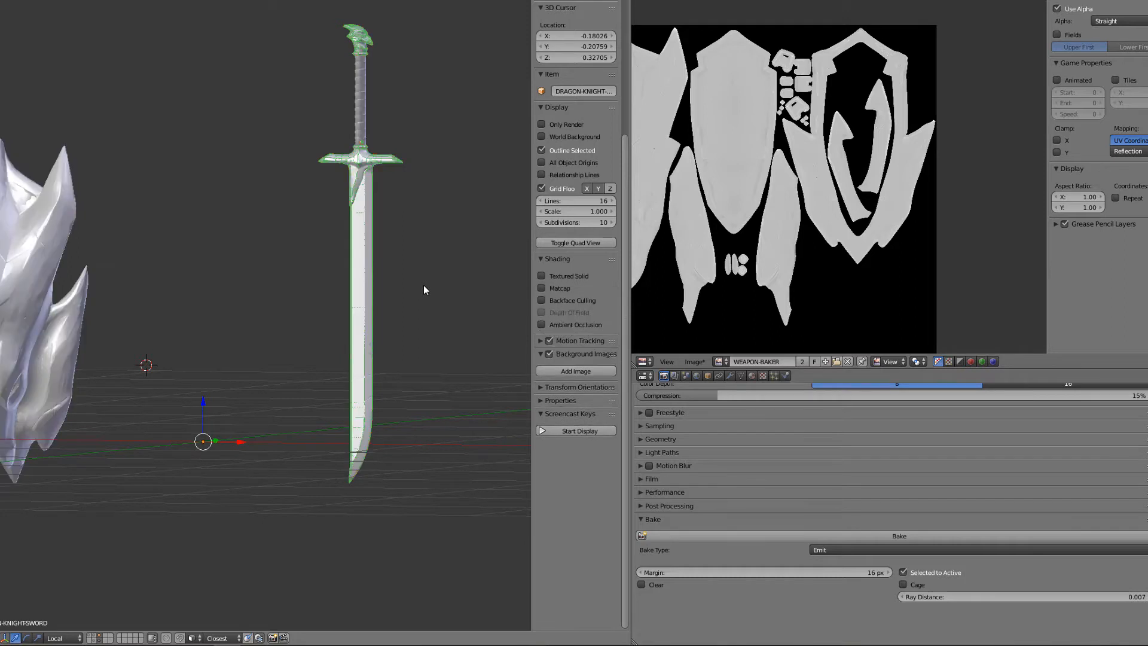
click(740, 537)
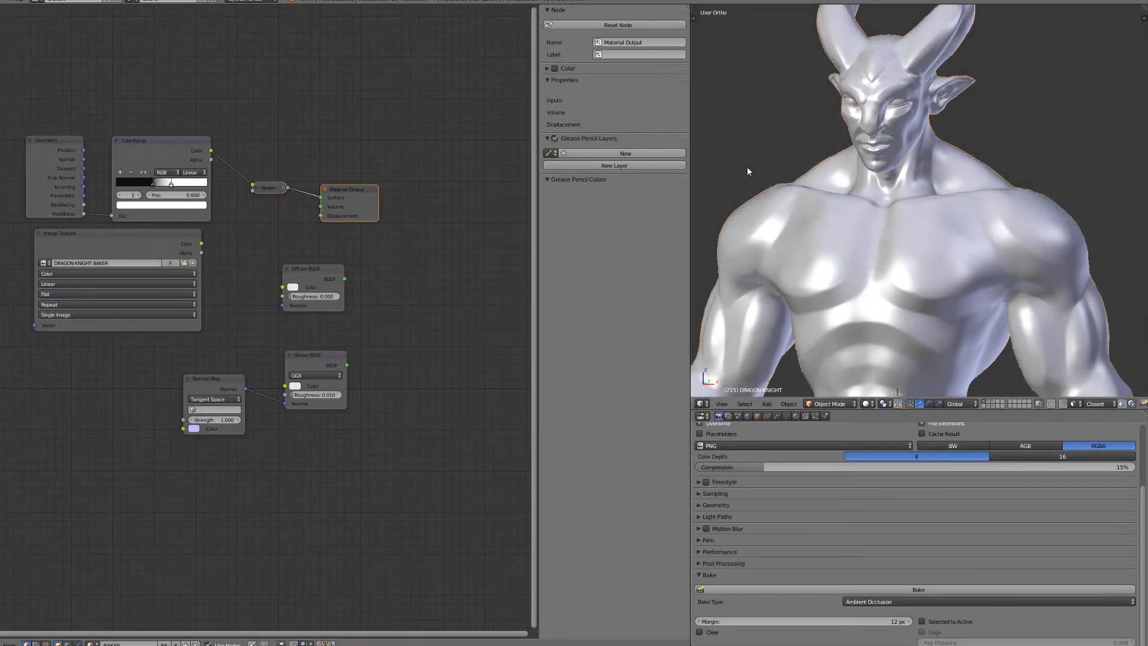
- Review the Multires modifier levels on the DRAGON-KNIGHT body and return to the bake settings
drag(108, 215, 112, 215)
scroll(795, 305, up, 2)
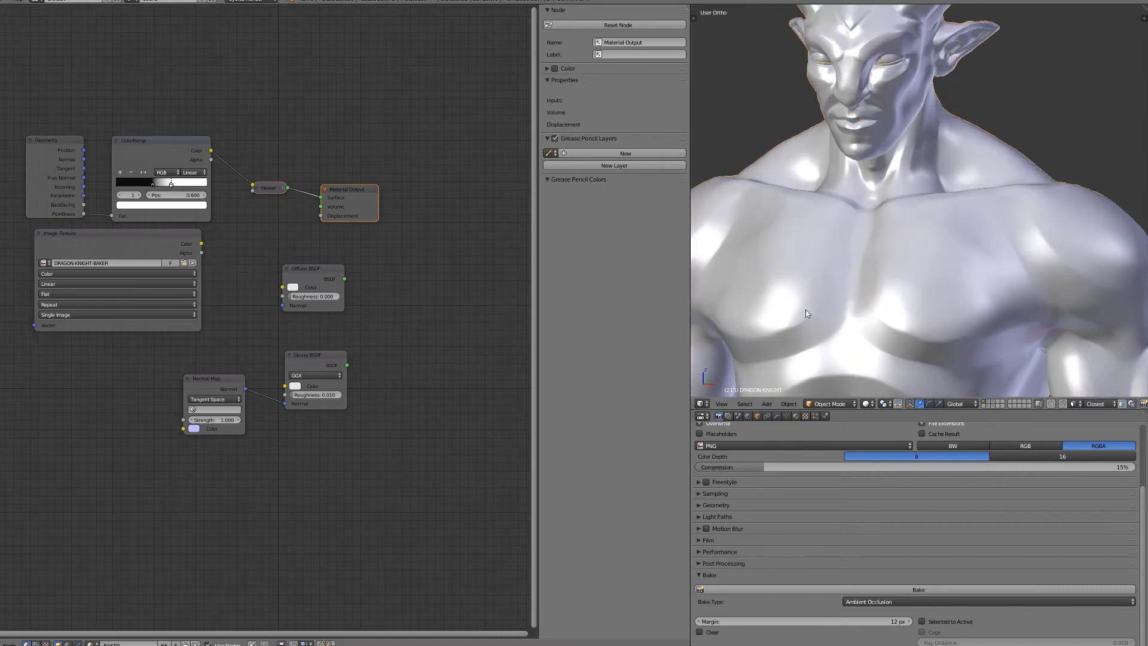
click(776, 416)
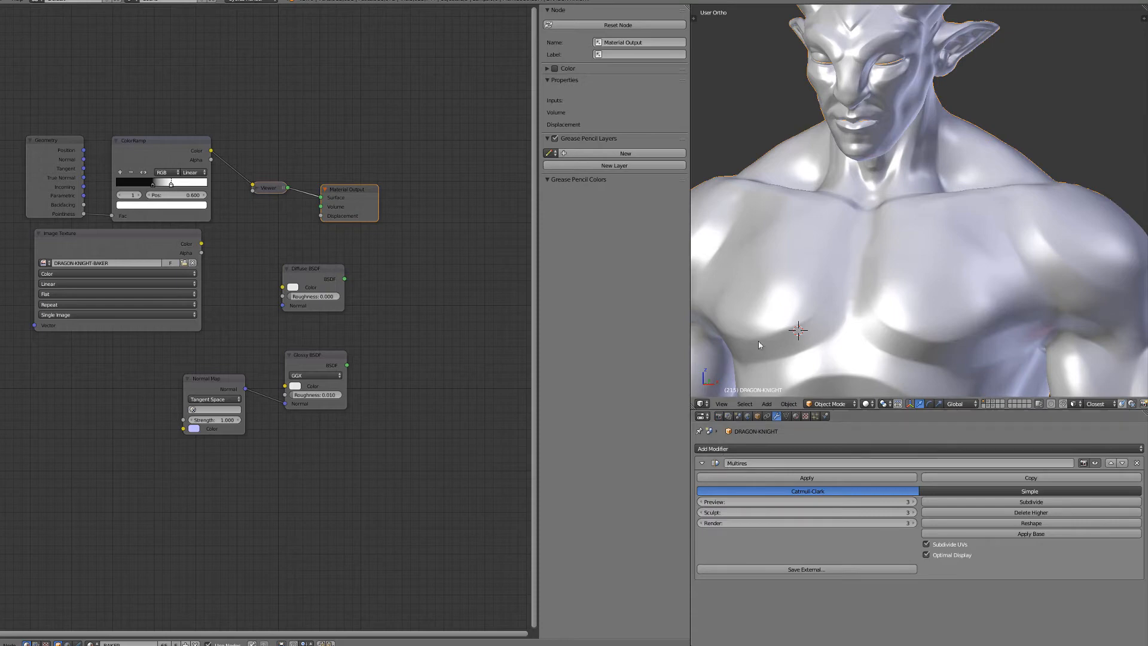
scroll(806, 281, down, 2)
scroll(806, 281, up, 2)
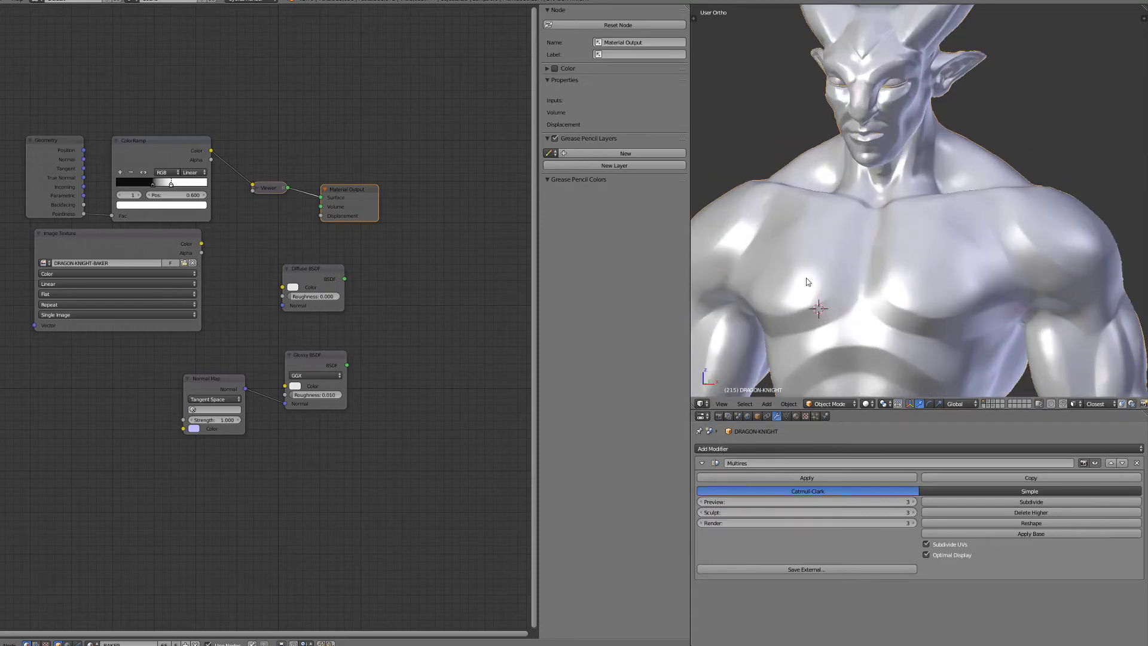
click(720, 416)
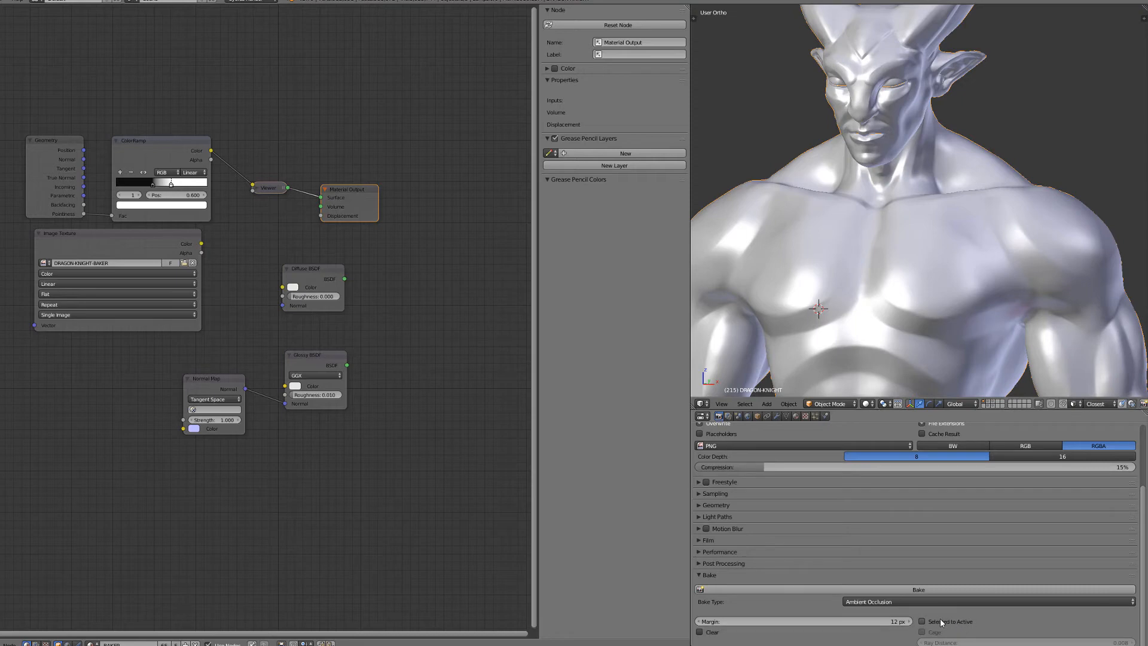
- Examine the rendered pointiness preview on the body's head and chest, and return to solid shading
scroll(819, 216, down, 3)
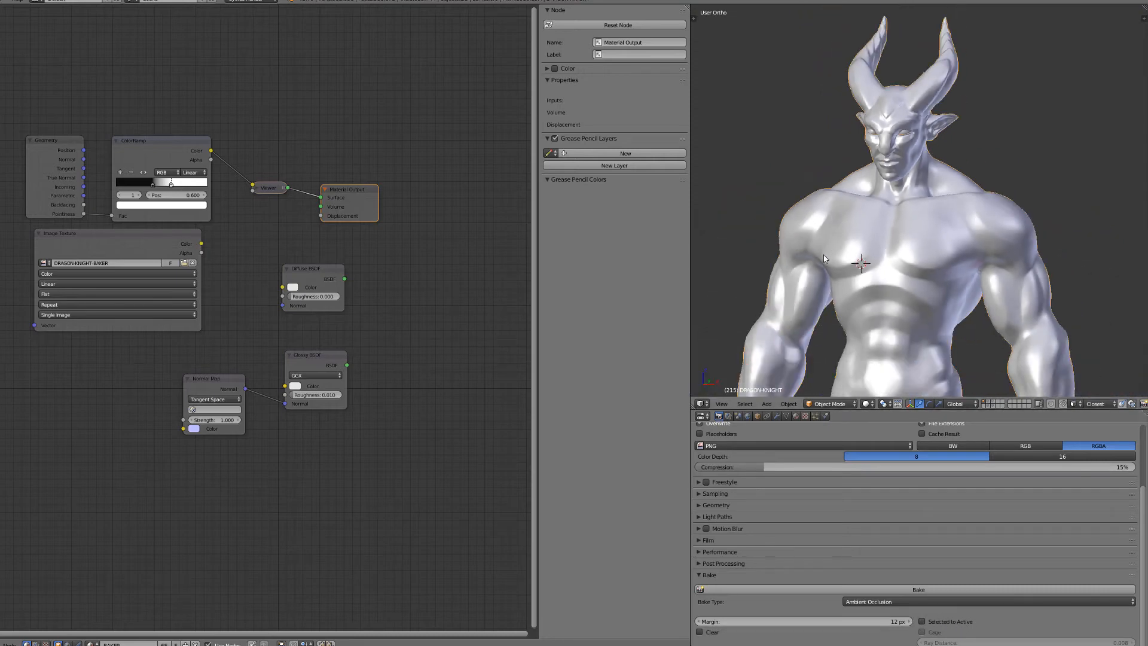
scroll(824, 258, up, 4)
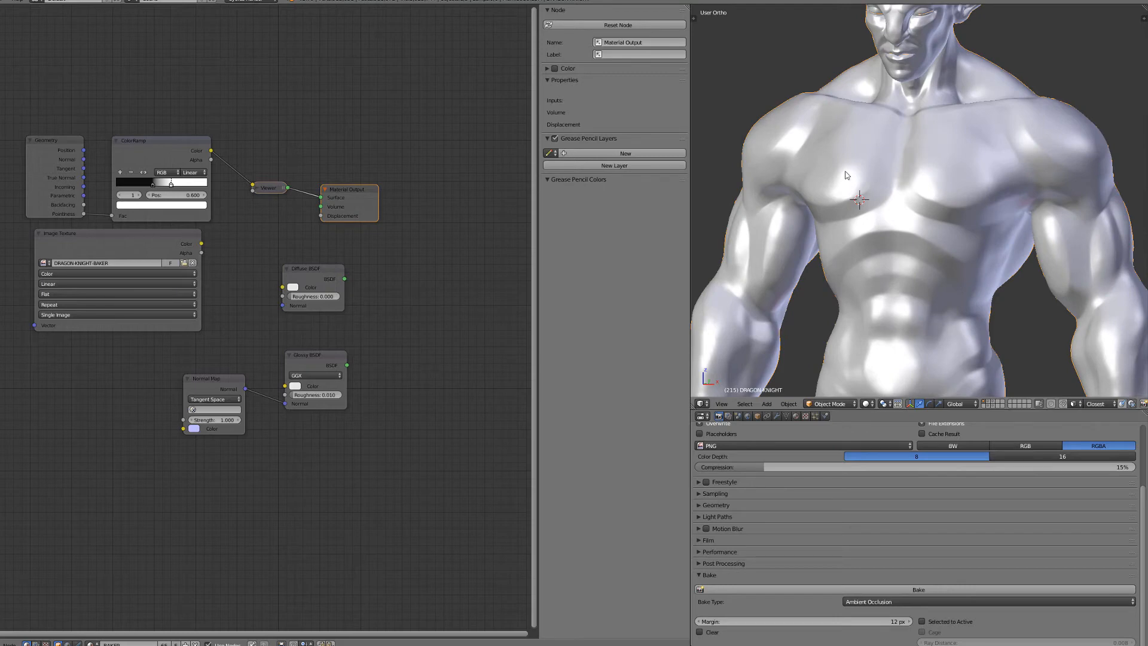
shift+middle_drag(934, 60, 934, 212)
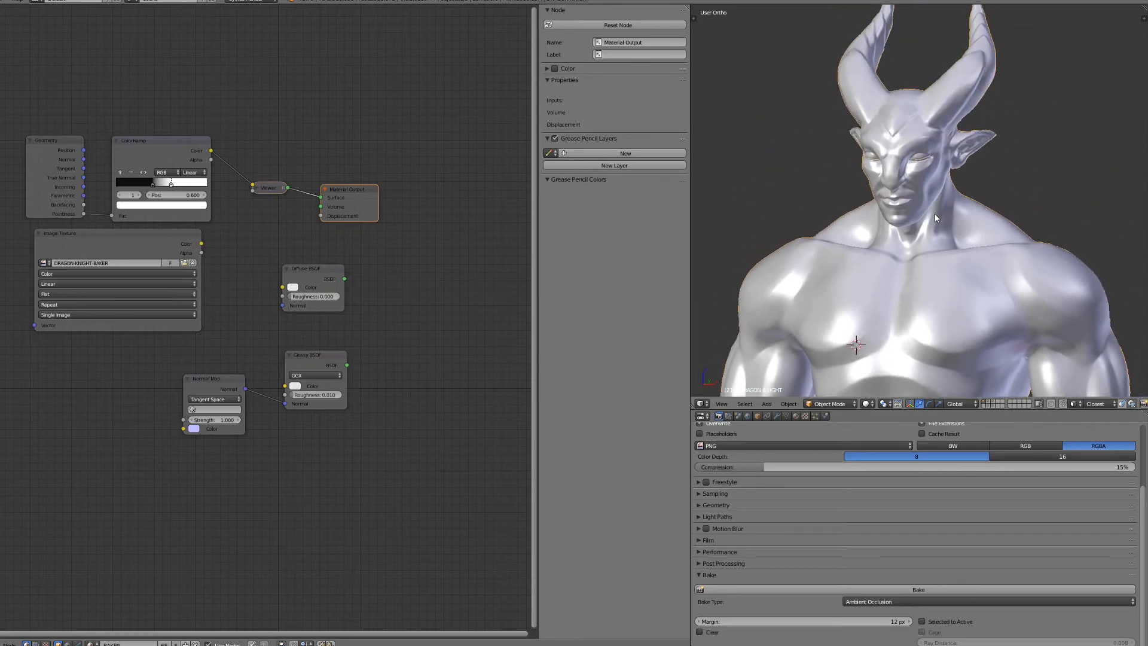
scroll(934, 212, up, 2)
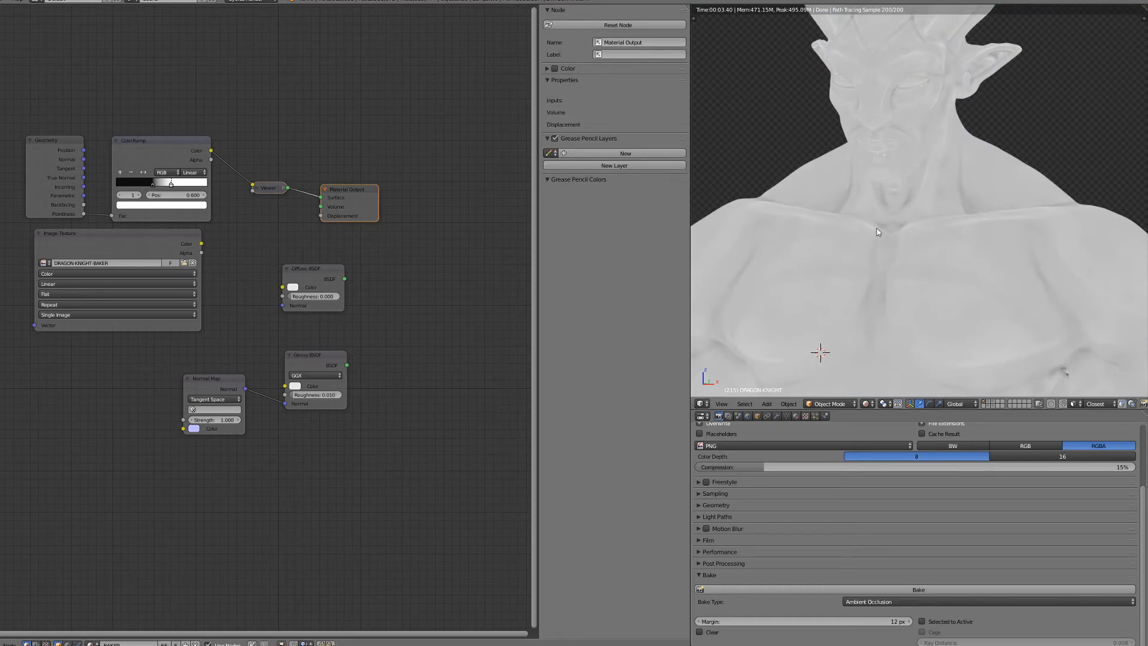
scroll(878, 232, down, 4)
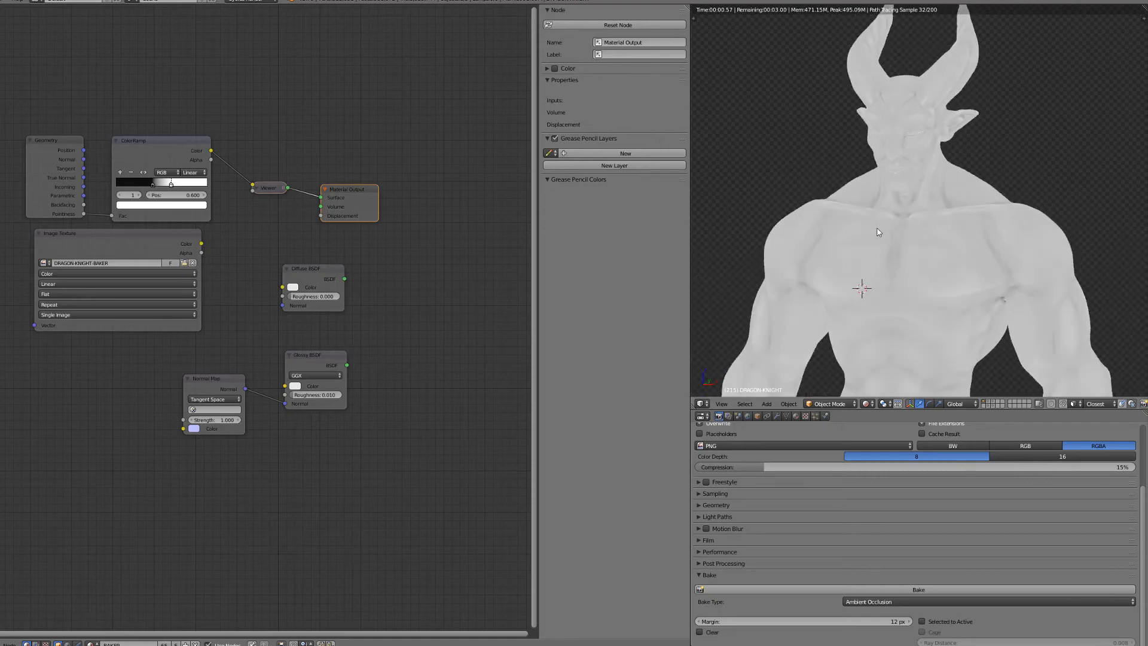
scroll(862, 233, up, 3)
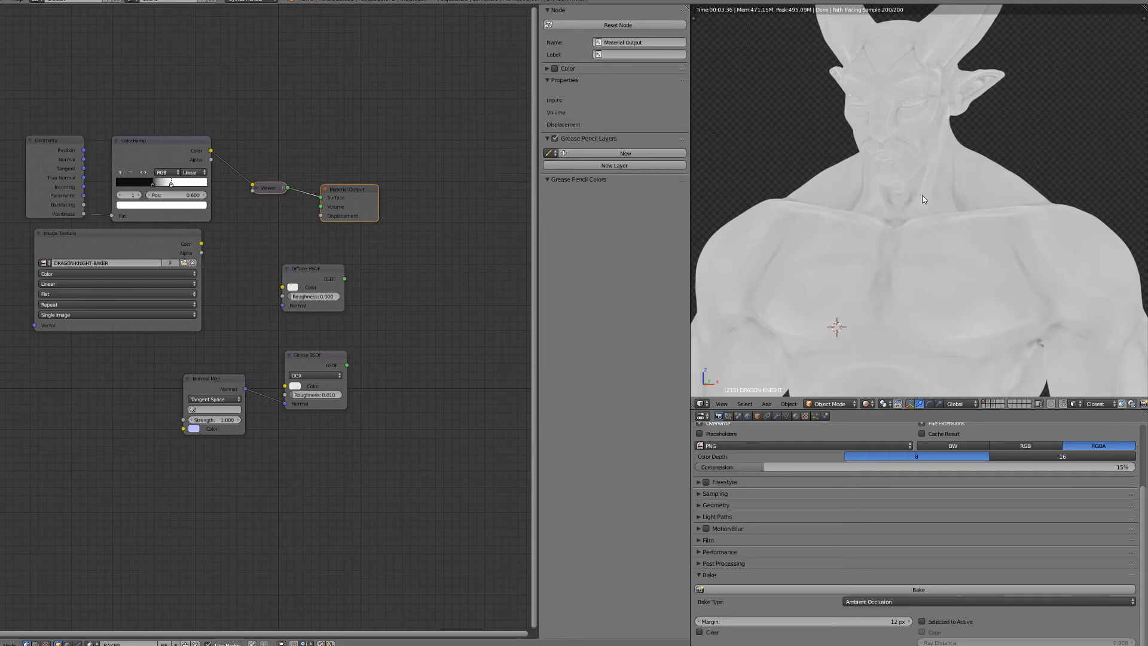
scroll(871, 210, down, 2)
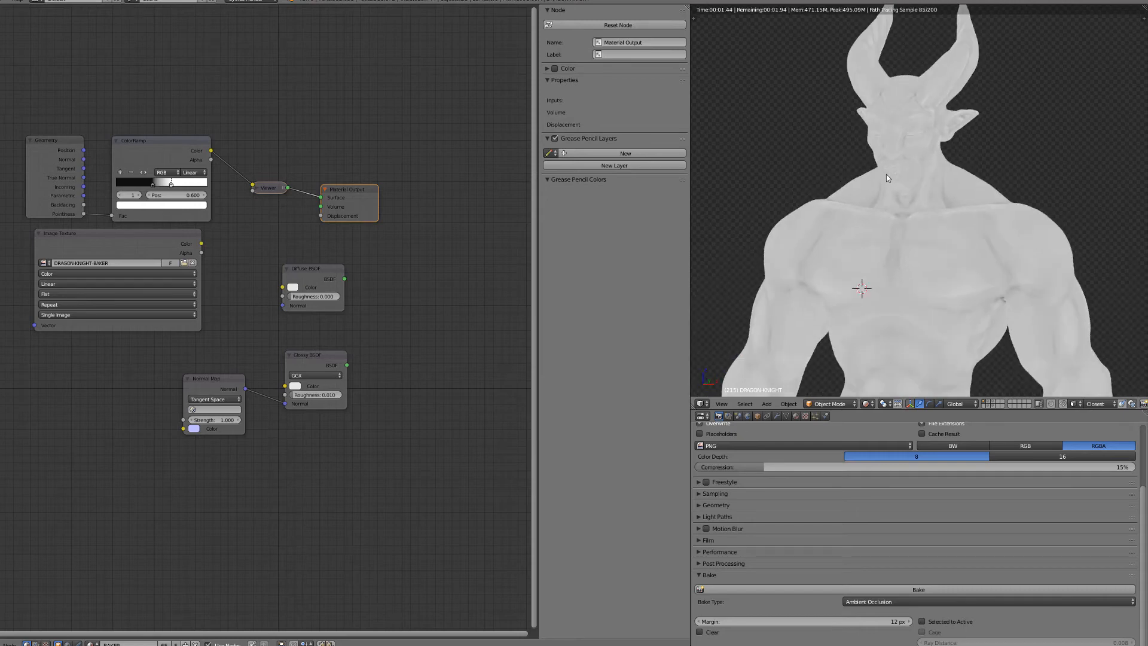
key(shift+z)
scroll(836, 261, up, 1)
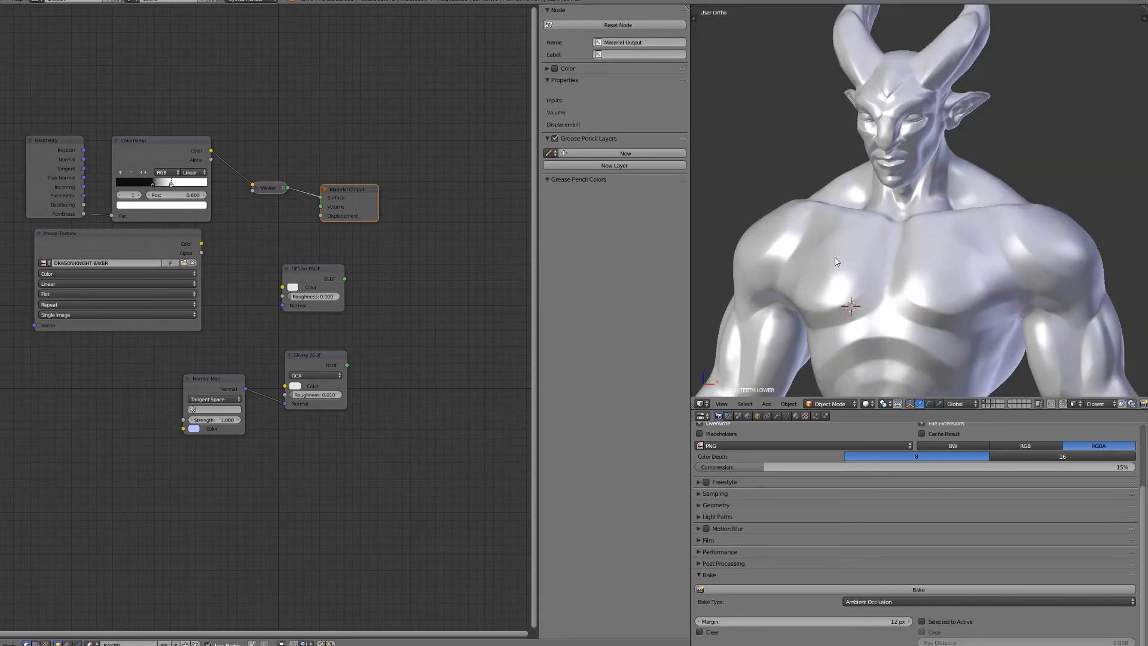
- Select the DRAGON-KNIGHT body and expand the render Sampling settings
right_click(835, 261)
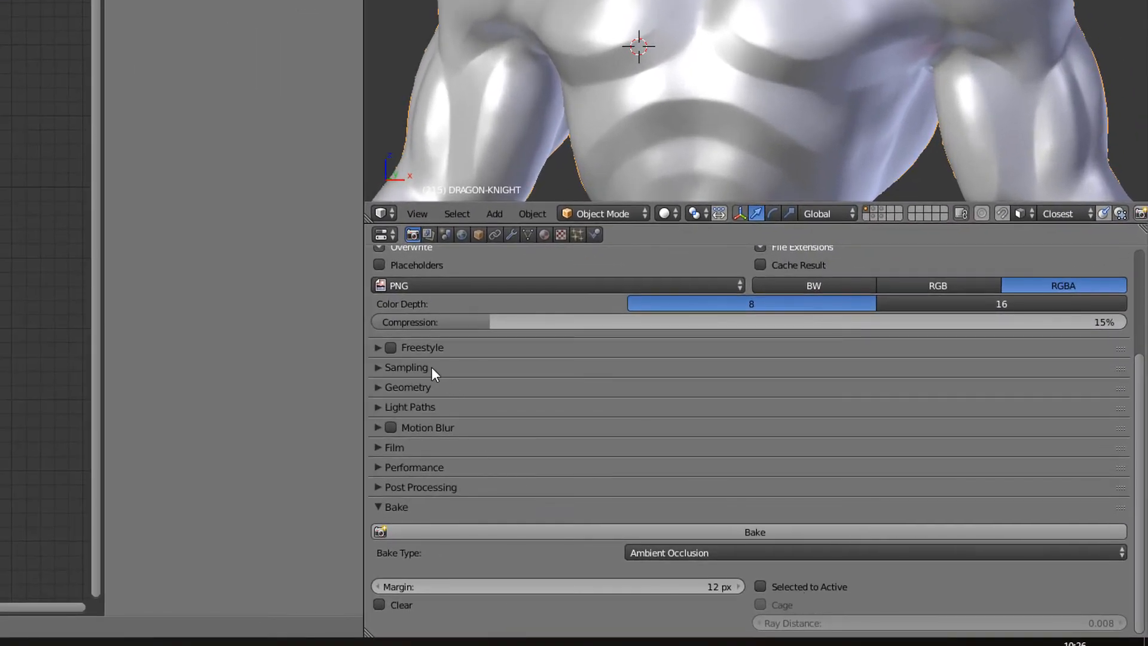
click(425, 366)
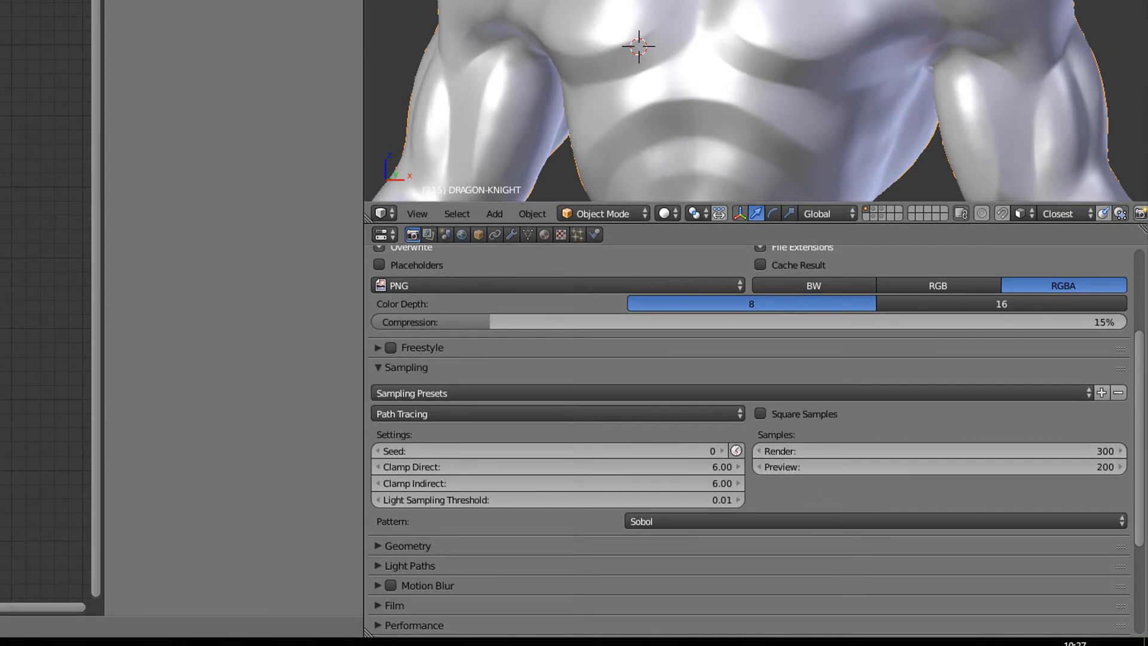
- Collapse the render Sampling settings and assign DRAGON-KNIGHT-AO.png to the selected Image Texture node
scroll(756, 101, up, 3)
scroll(756, 100, down, 2)
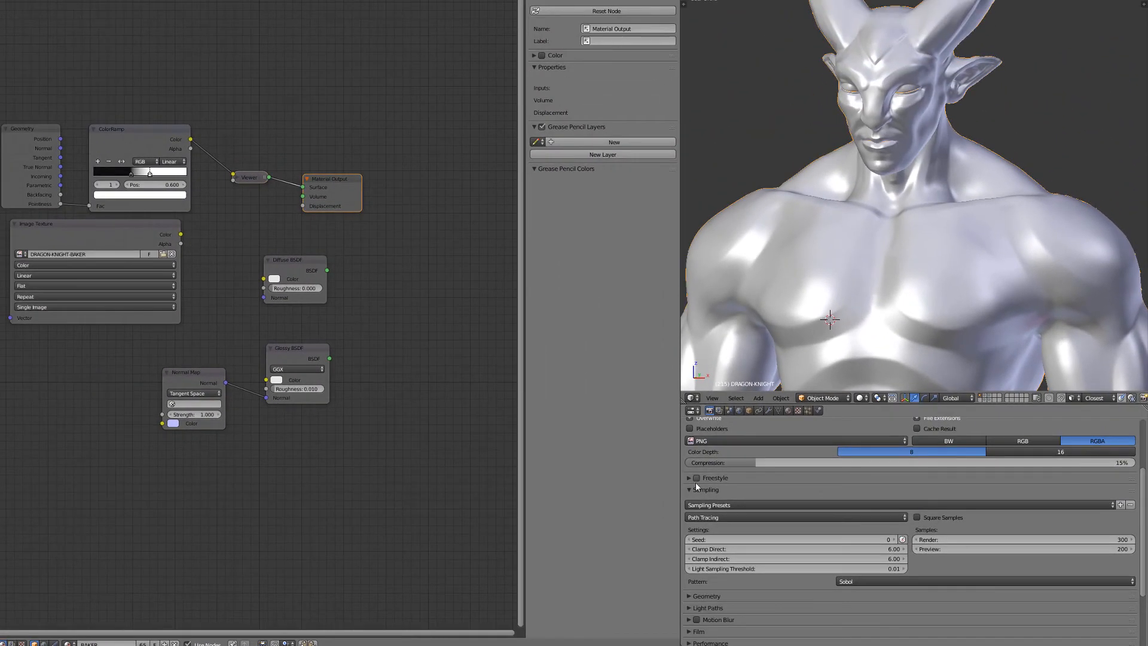
click(442, 389)
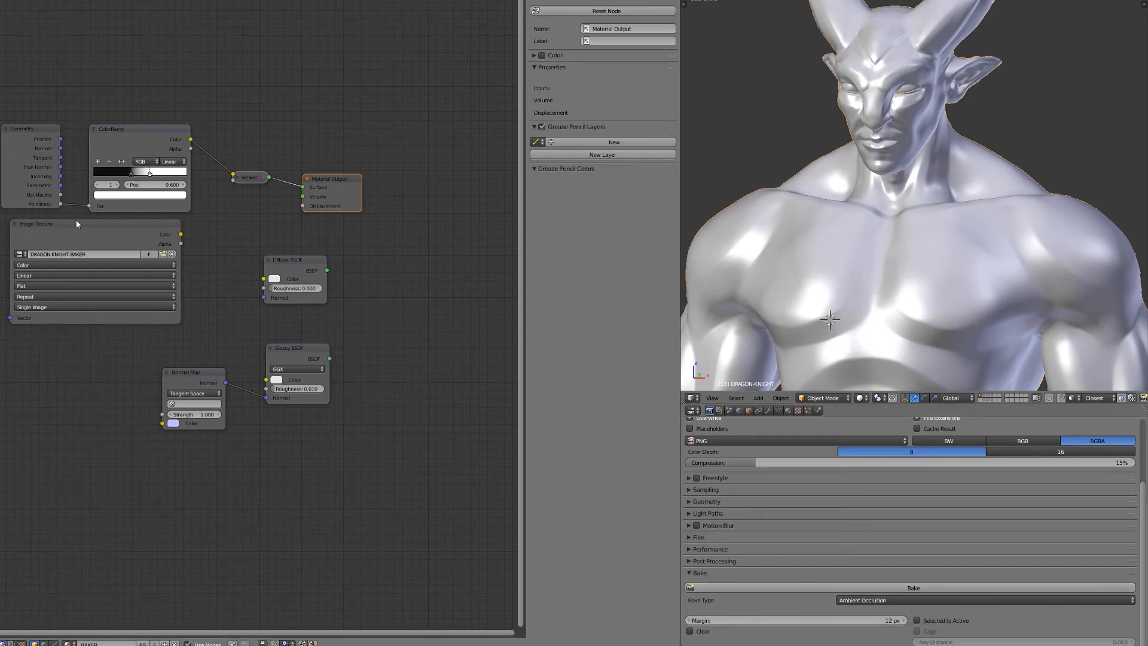
click(104, 239)
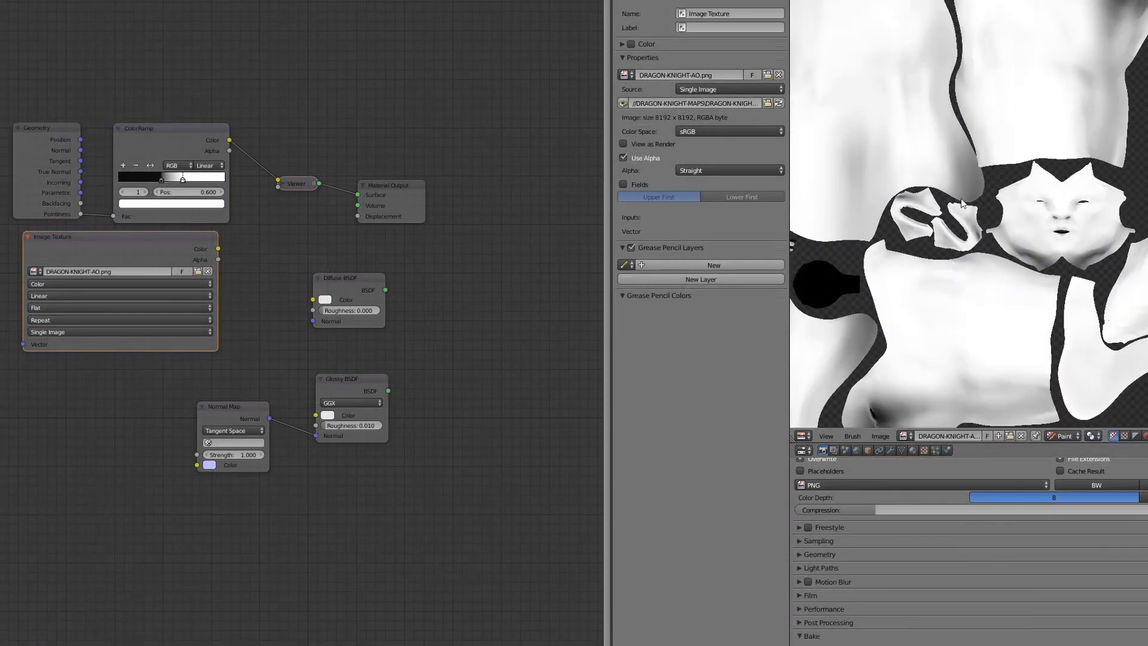
- Examine the body's ambient occlusion map around the face and torso, undoing the stray paint stroke
drag(894, 127, 945, 156)
key(ctrl+z)
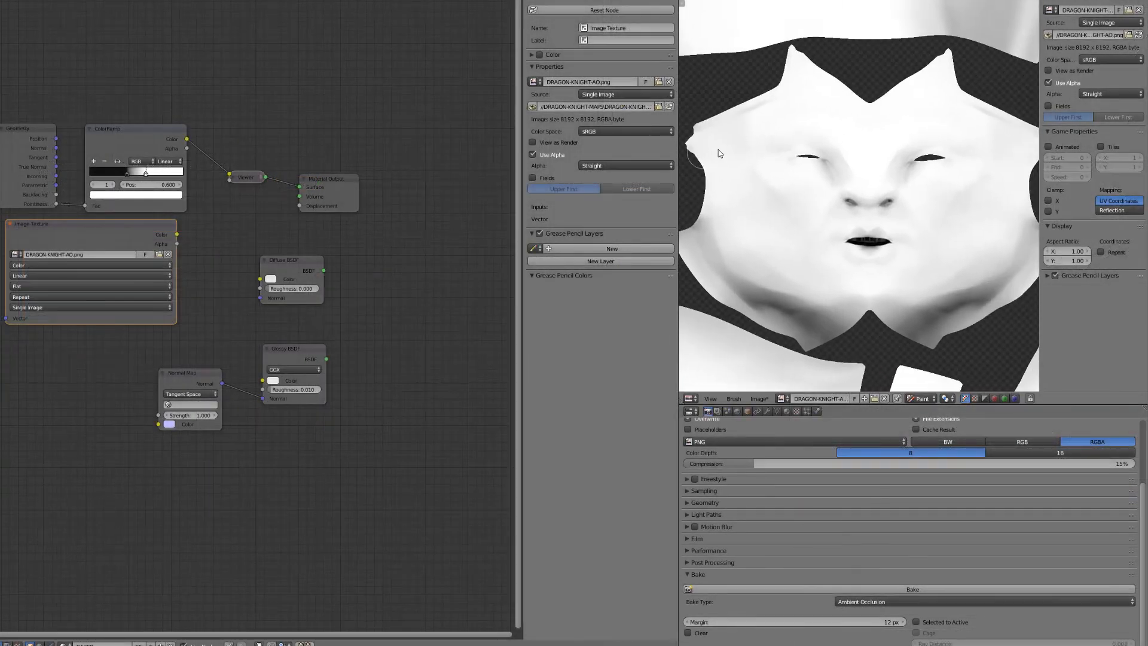
scroll(719, 149, down, 2)
middle_drag(757, 149, 919, 265)
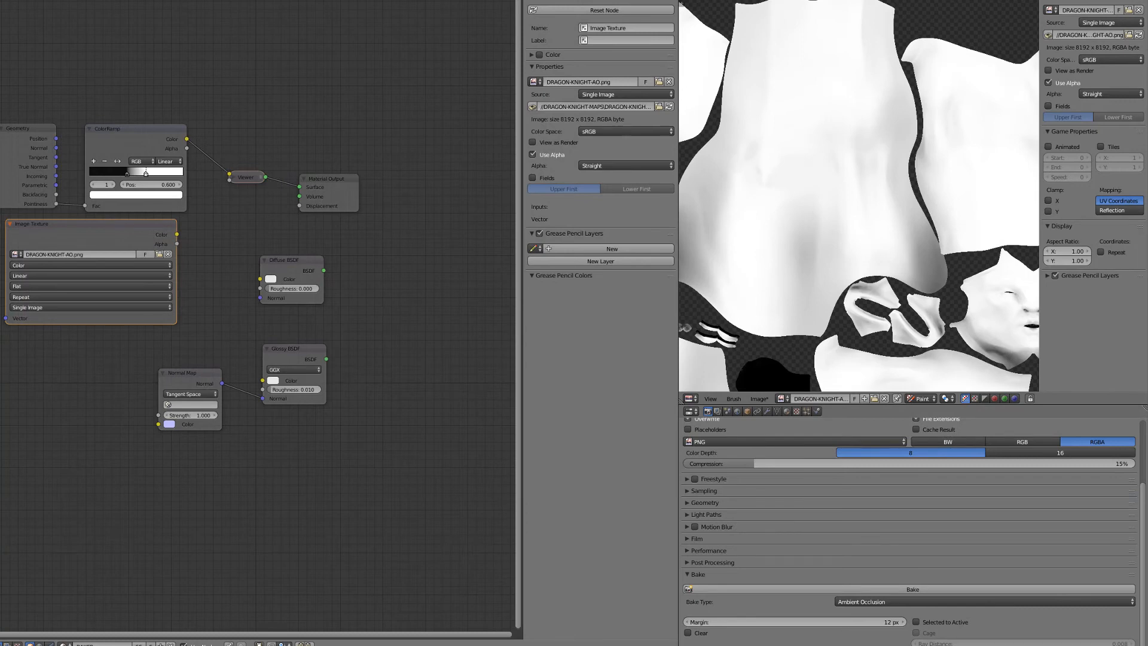
- Switch the node editor to the 3D view and display layers 2 and 3 with the armour and shield
key(shift+F5)
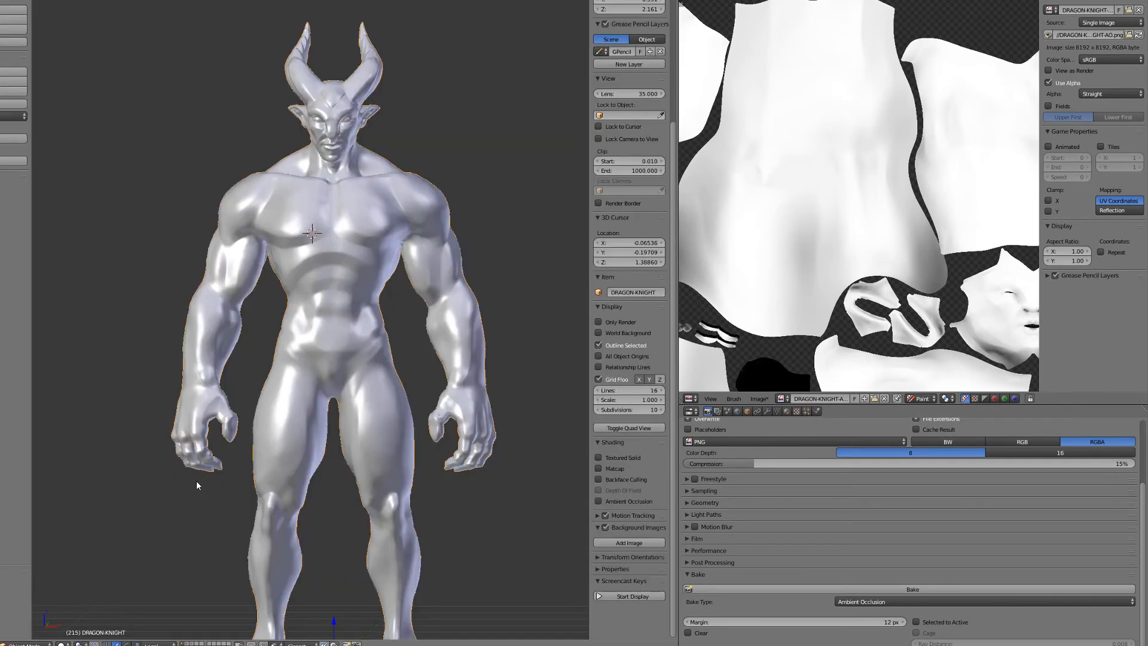
scroll(197, 485, down, 3)
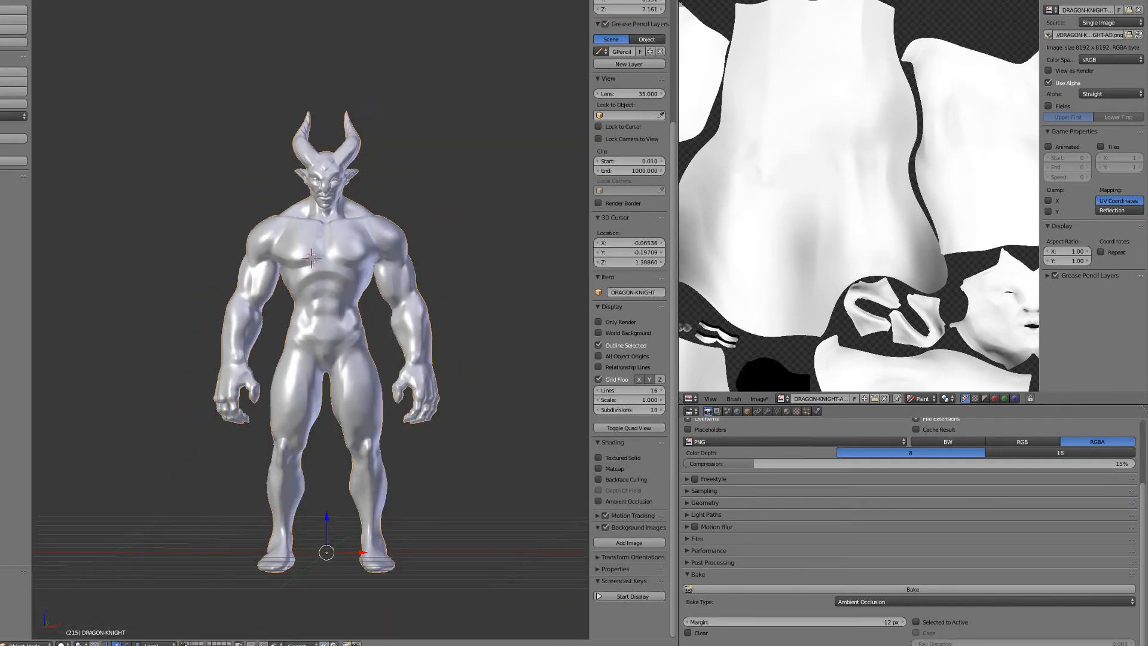
key(2)
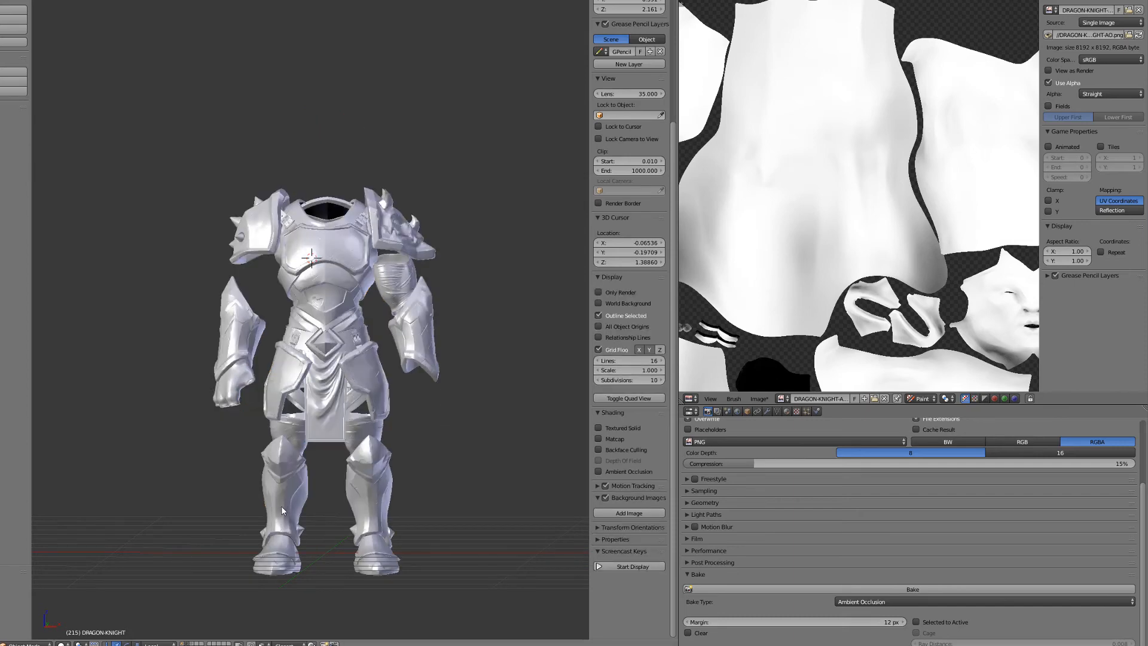
key(shift+3)
shift+middle_drag(248, 486, 320, 378)
scroll(320, 378, up, 4)
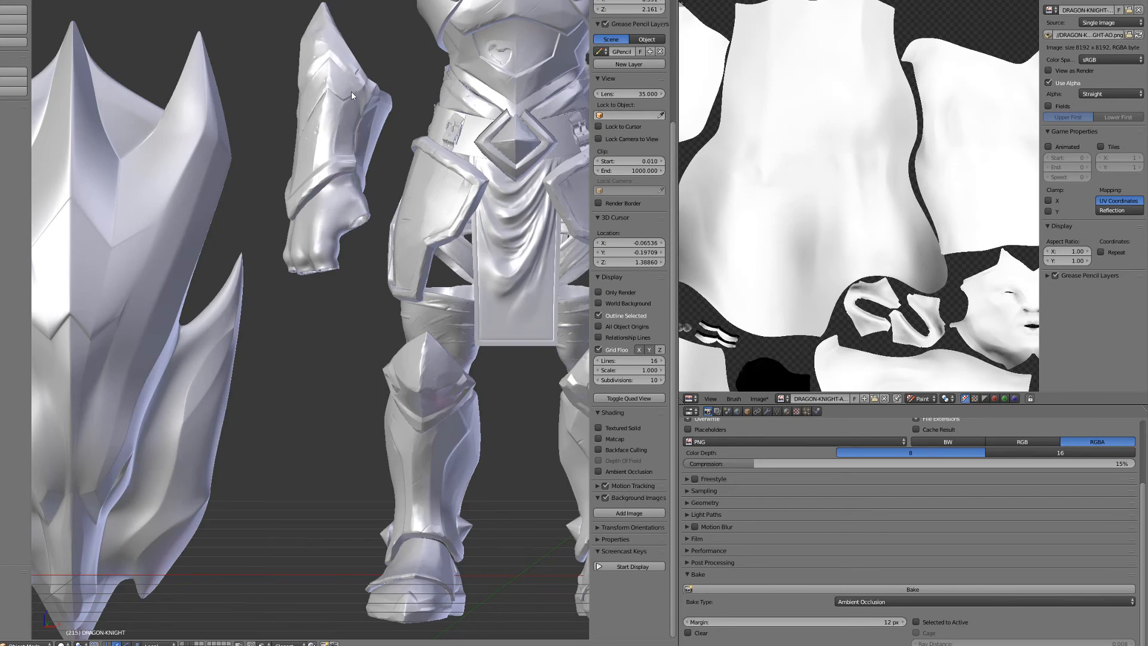
scroll(358, 271, down, 2)
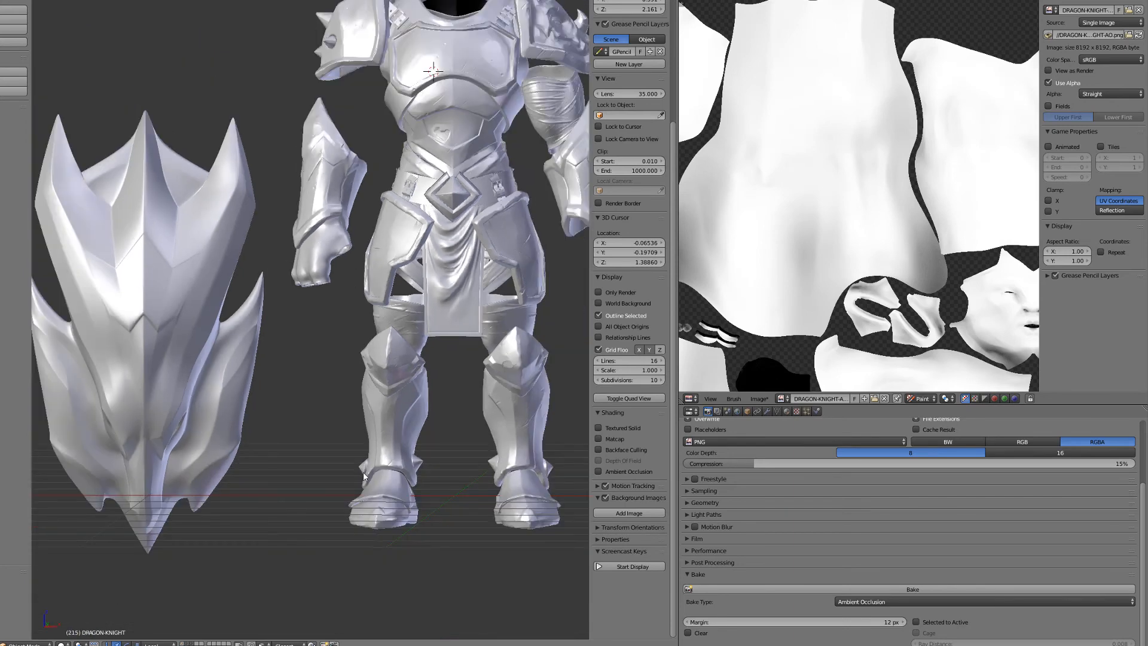
shift+middle_drag(349, 463, 266, 427)
scroll(277, 472, up, 2)
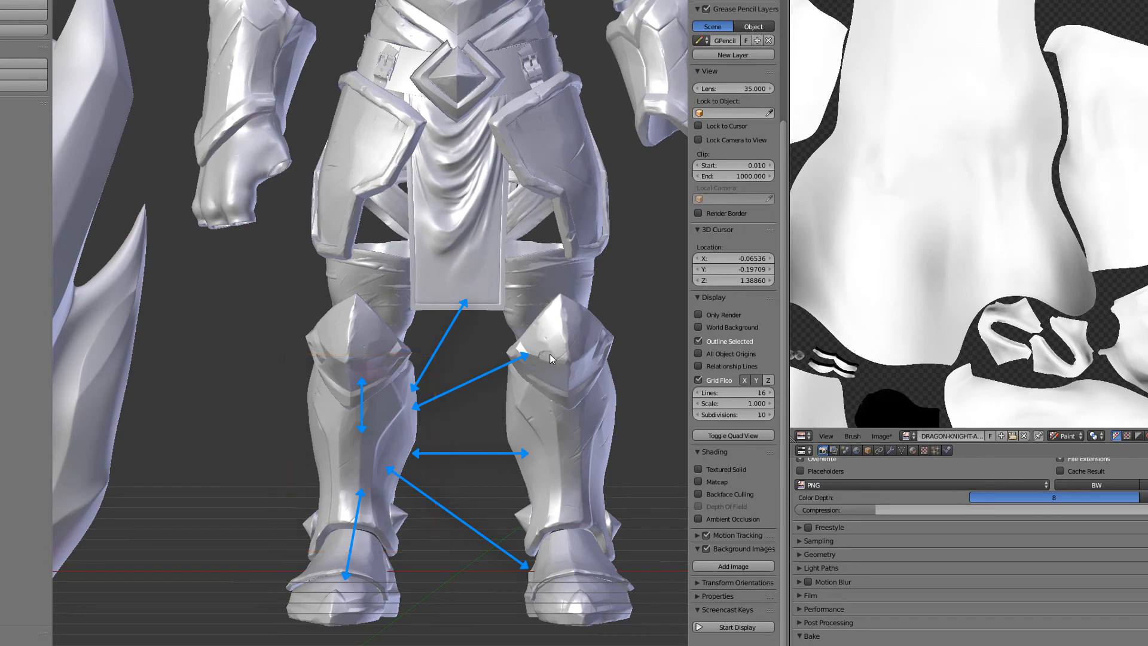
- Select the overlapping shin plate meshes in wireframe, move them to layer 11, and display that layer alone
right_click(410, 459)
scroll(410, 460, up, 3)
key(z)
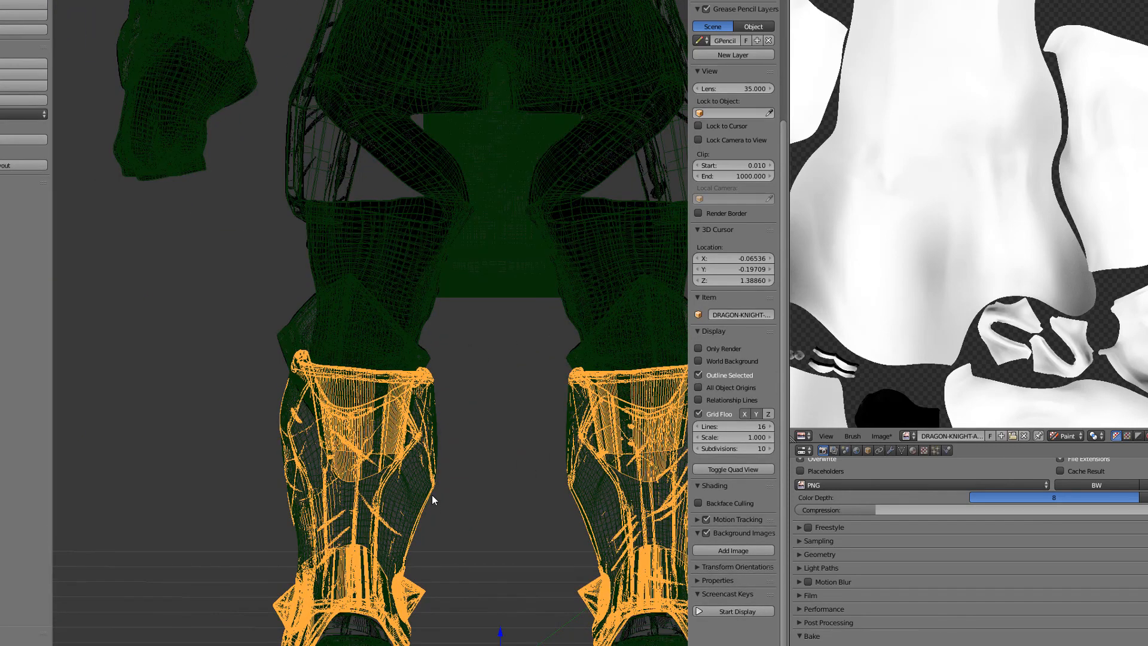
key(Tab)
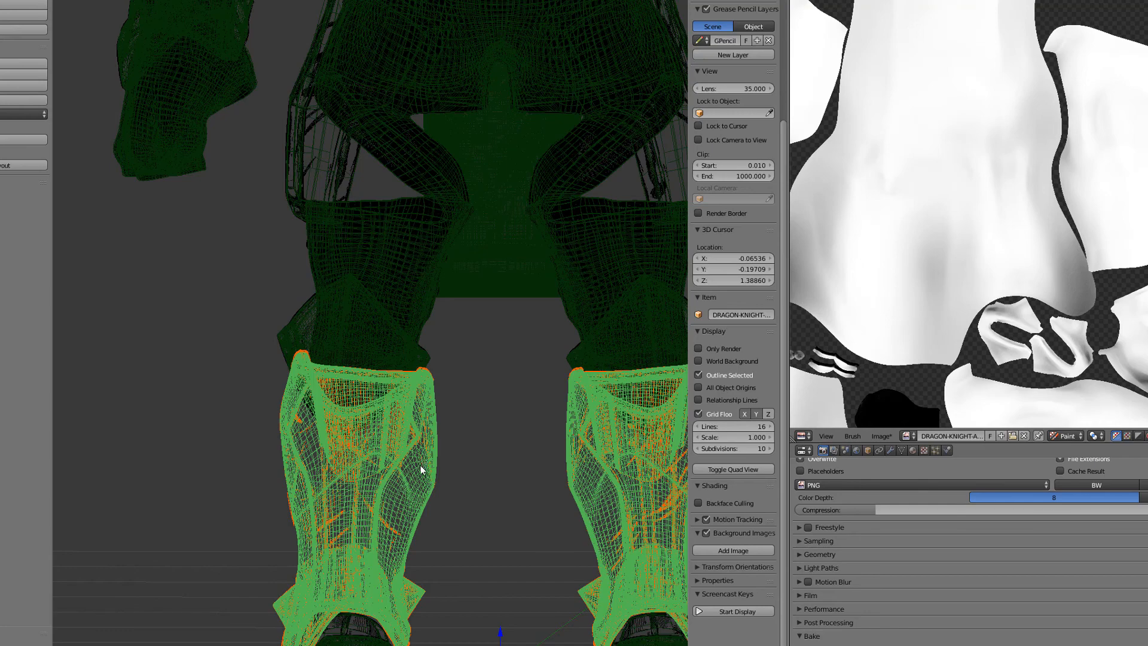
scroll(421, 466, down, 2)
key(m)
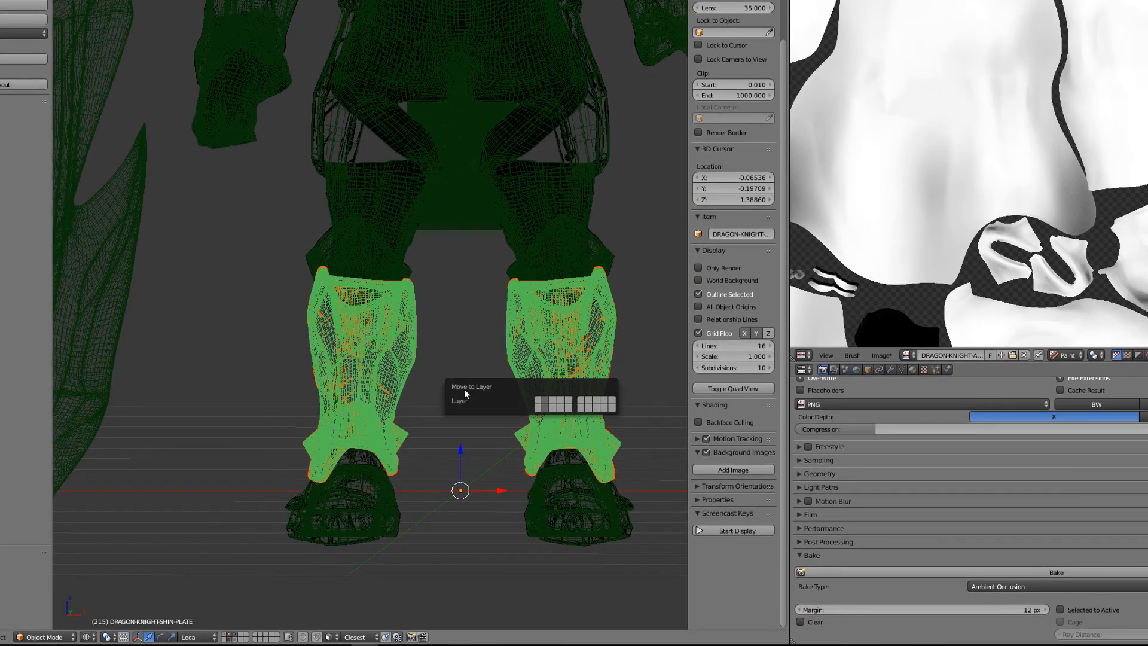
click(540, 412)
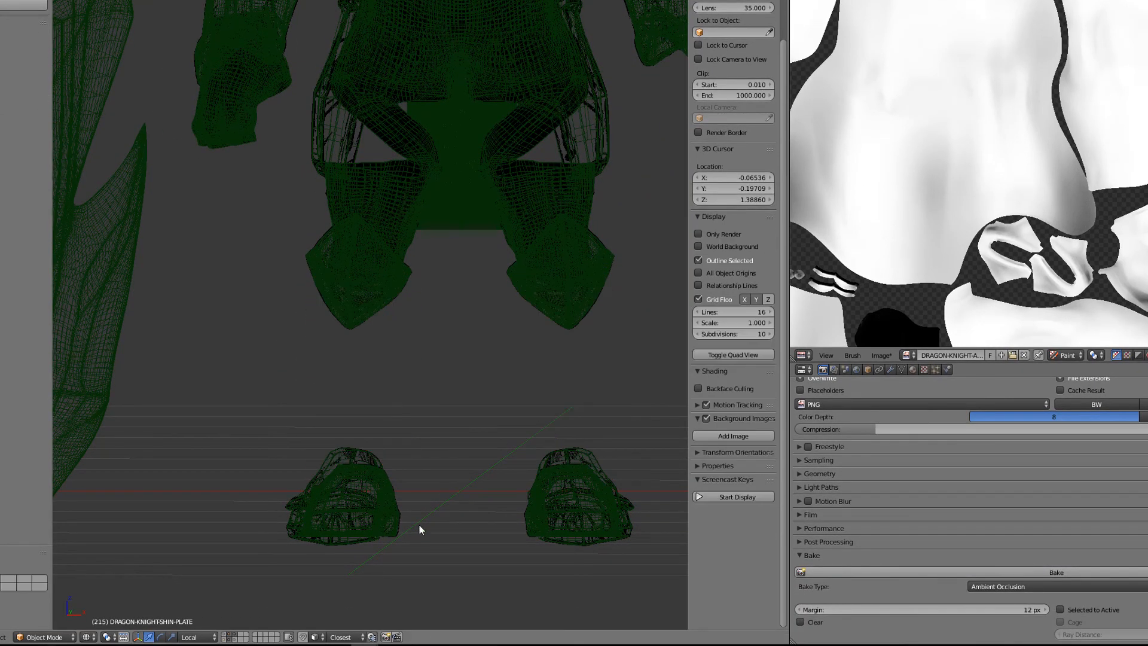
click(226, 640)
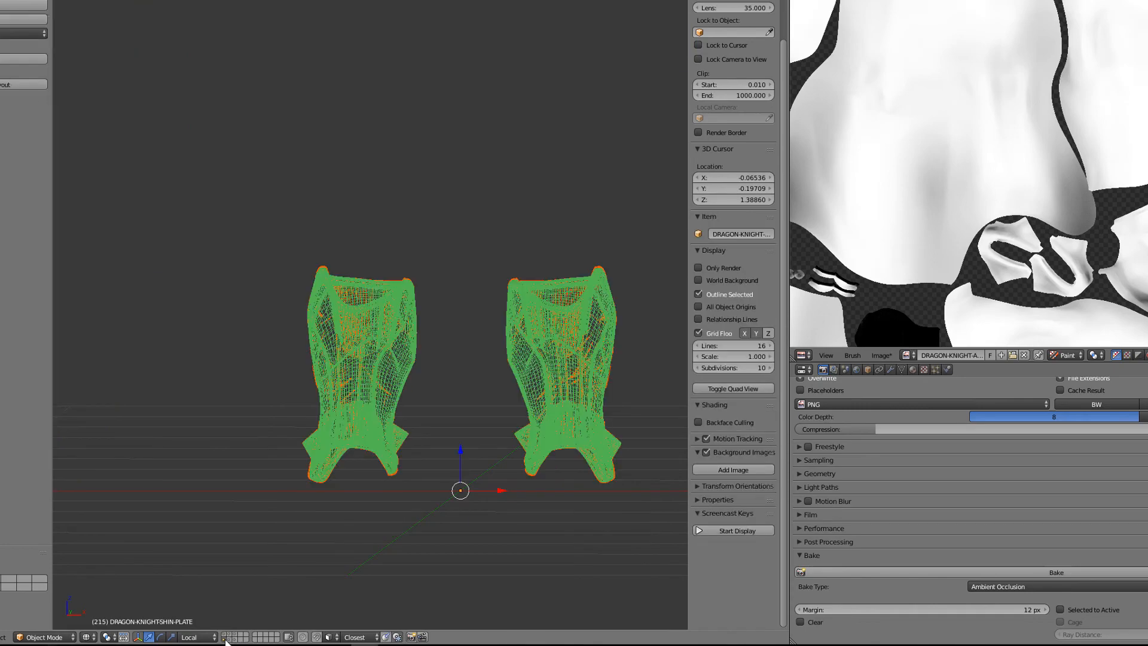
- Enable Selected to Active for the shin plates' Ambient Occlusion bake
scroll(421, 363, up, 3)
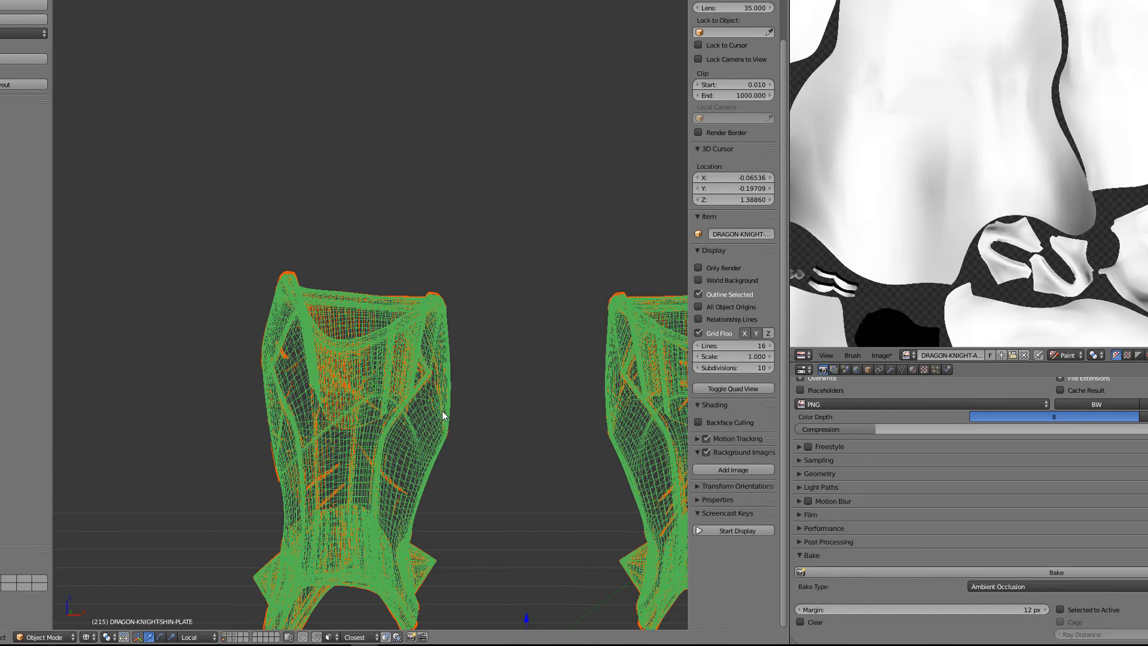
shift+middle_drag(441, 484, 444, 371)
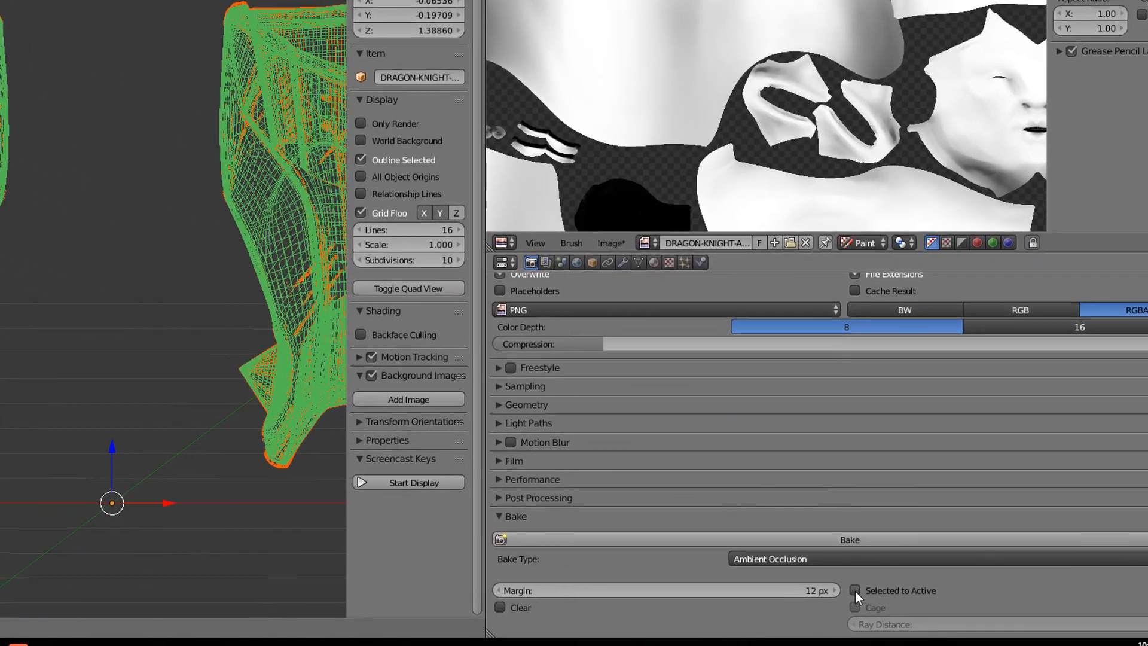
click(1060, 609)
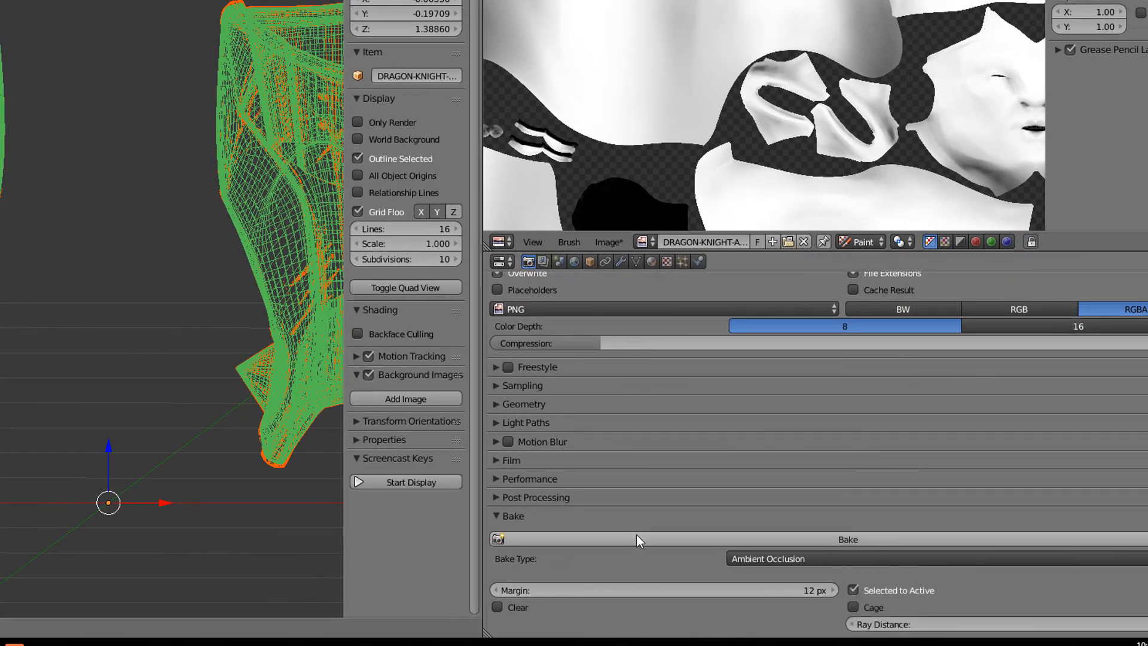
scroll(31, 310, down, 5)
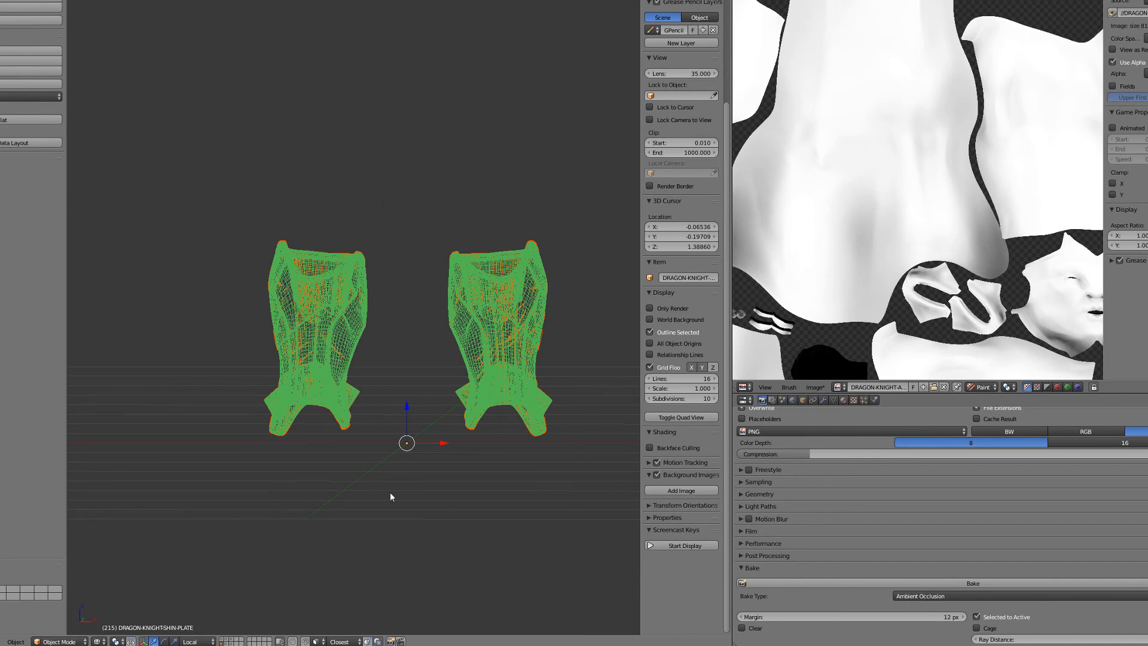
- Move both shin plate meshes to layer 12 and display that layer
key(m)
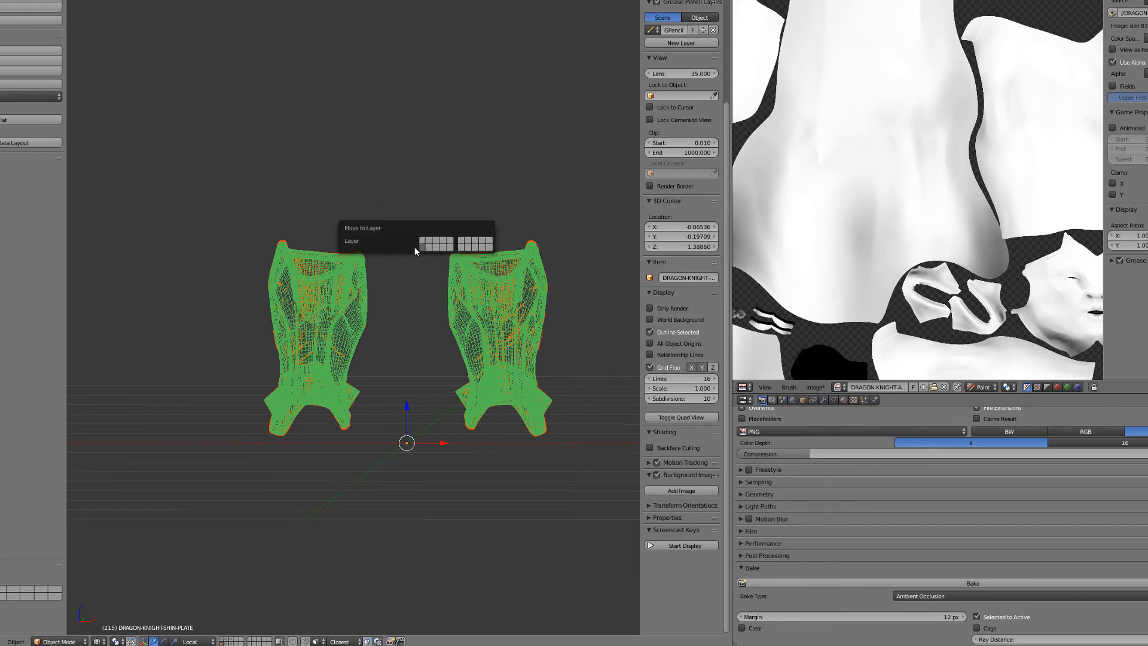
click(426, 249)
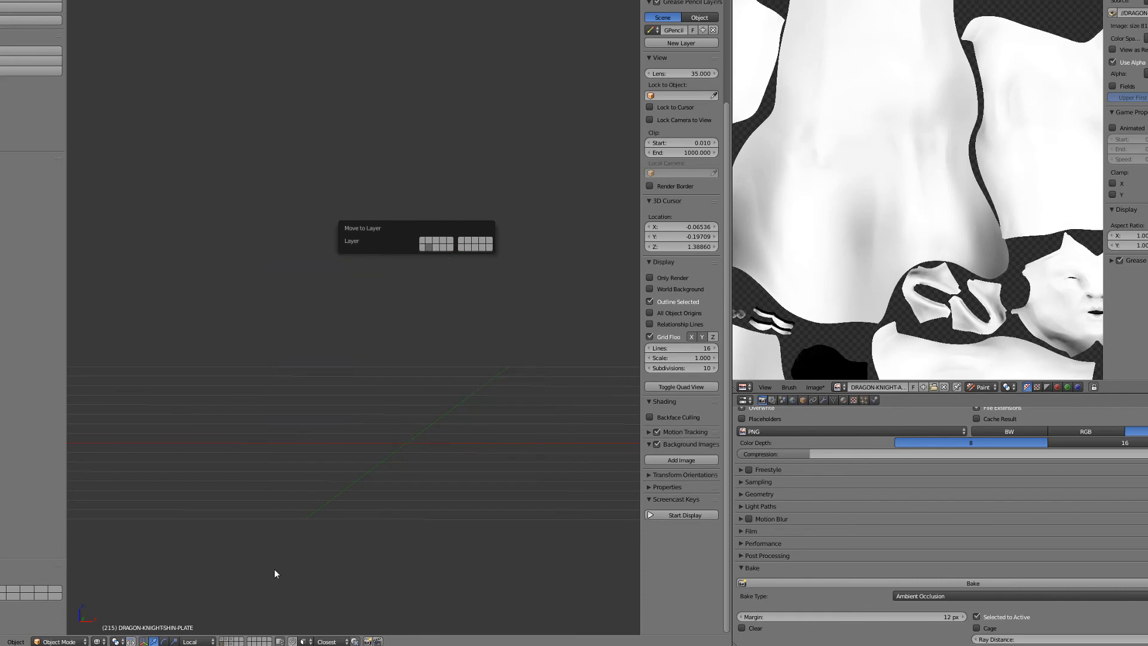
click(230, 642)
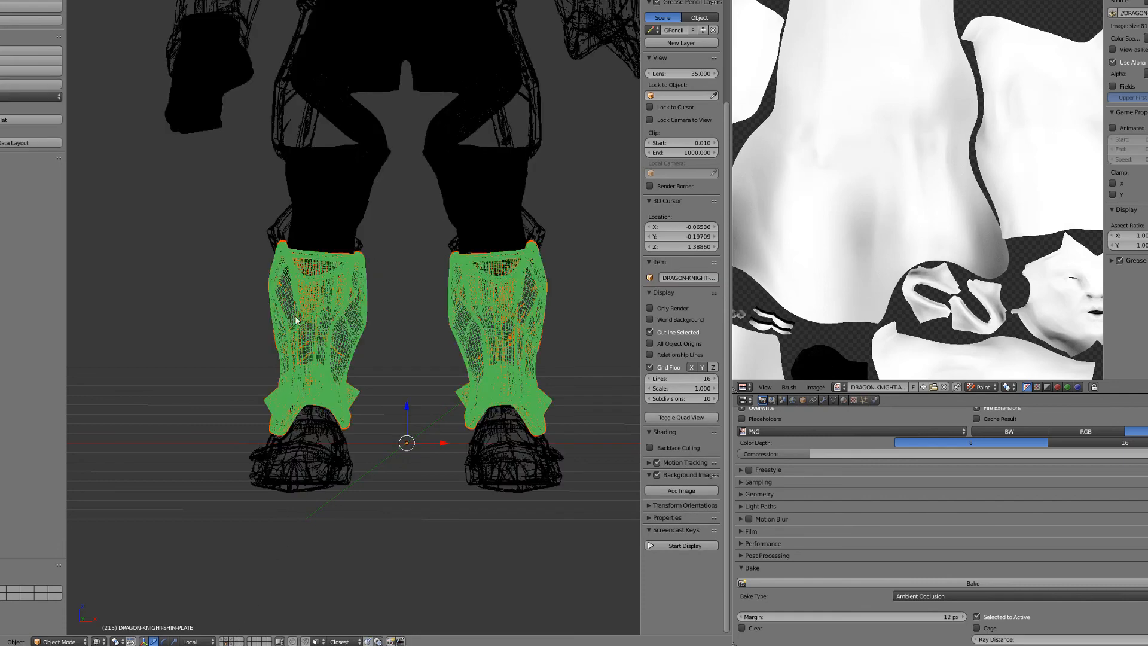
- Hide the DRAGON-KNIGHTKNEE-PLATE.001 knee plates and switch the displayed layer
right_click(276, 220)
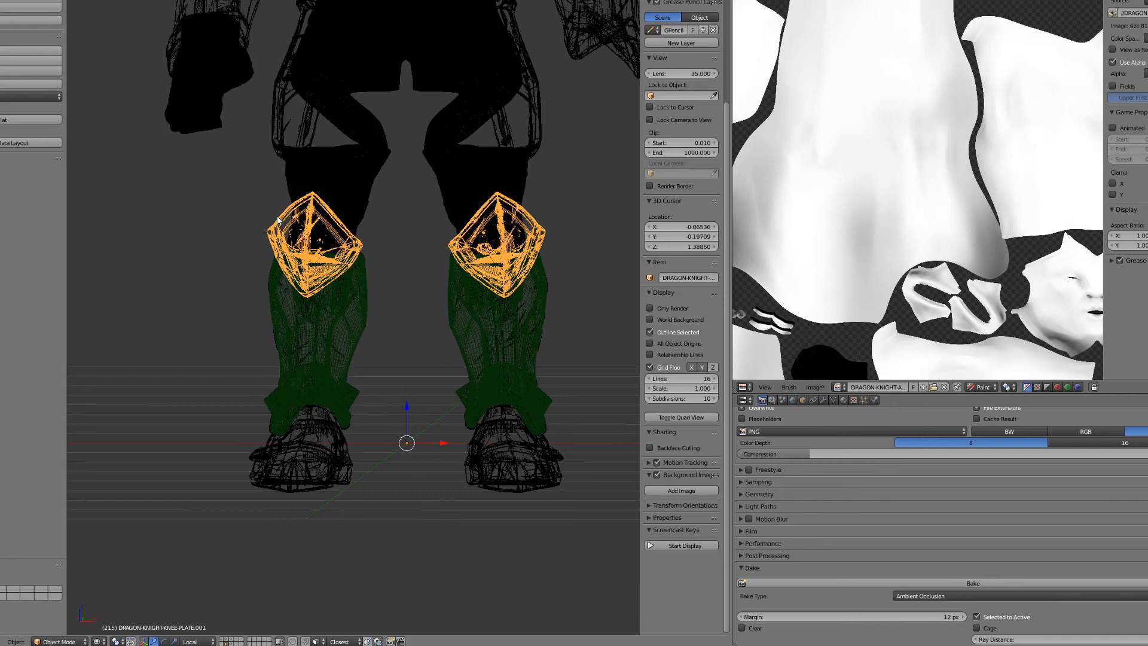
key(h)
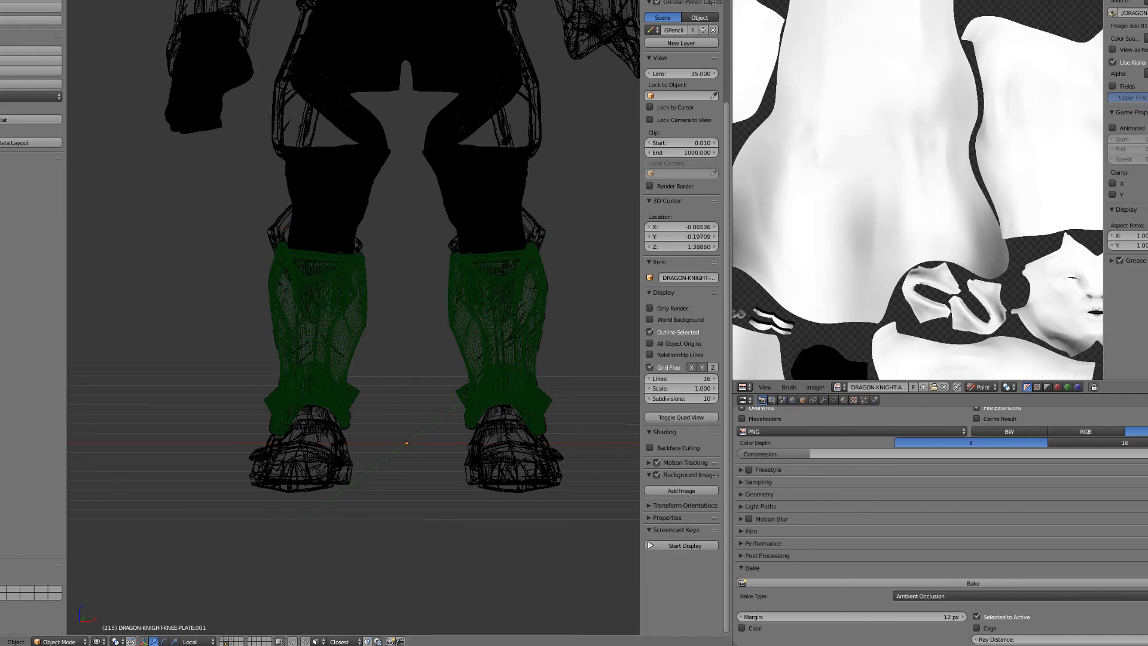
key(2)
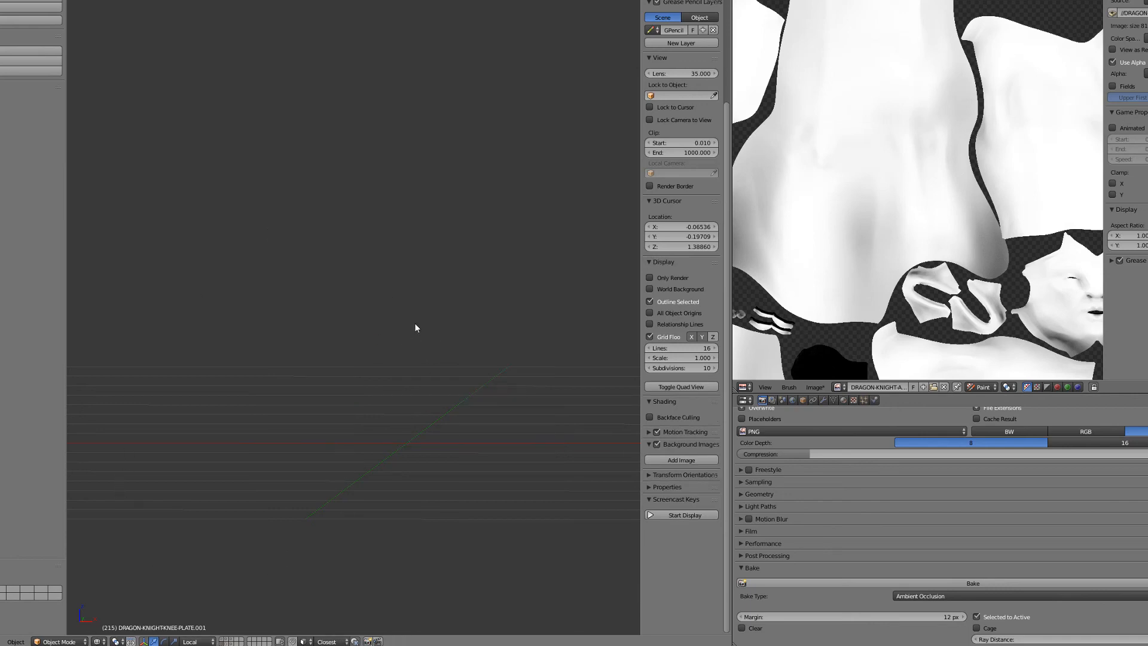